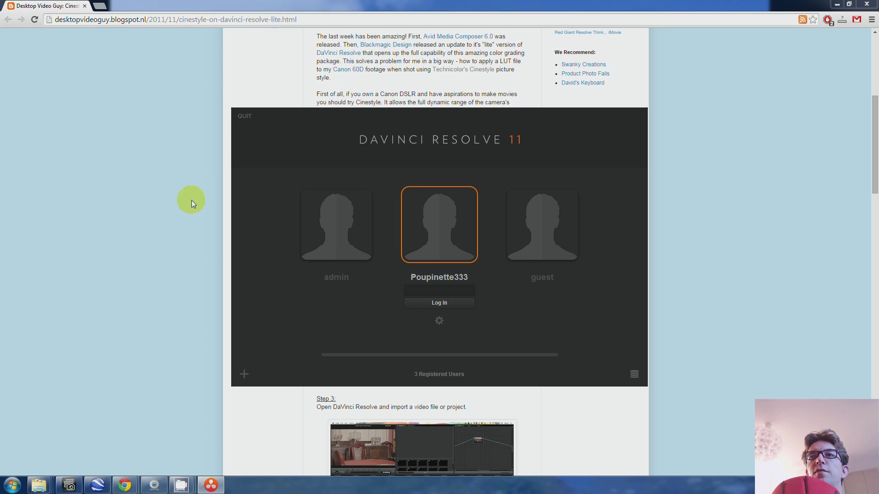
left_click(185, 249)
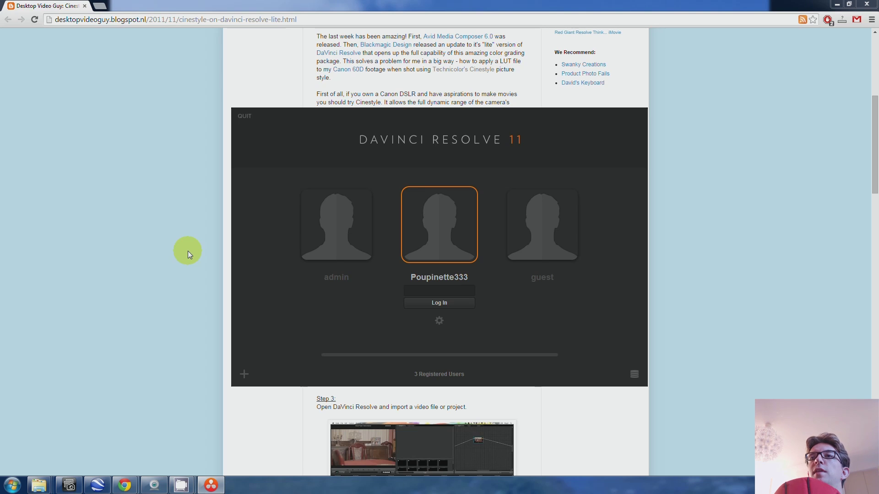
left_click(187, 251)
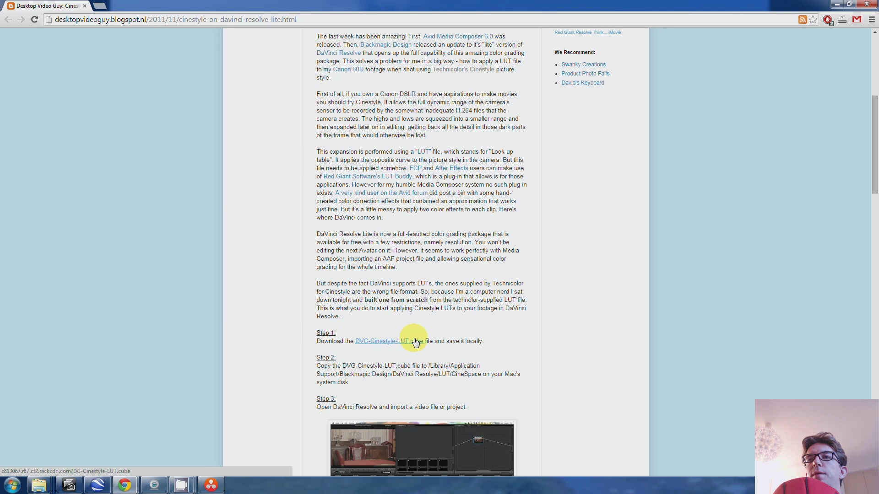
scroll(287, 247, "up", 4)
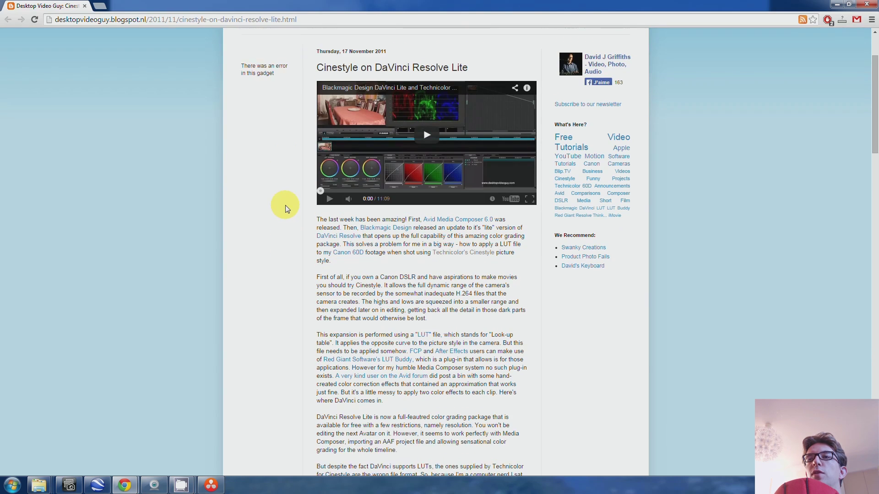
scroll(287, 208, "down", 5)
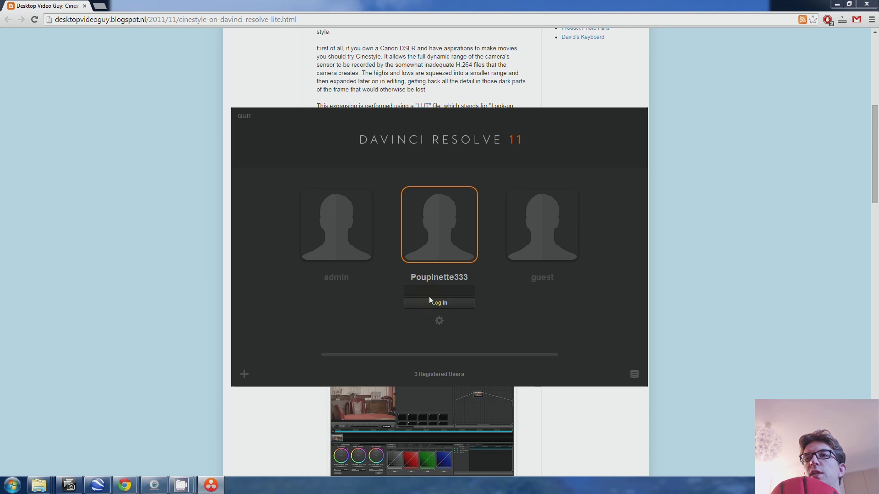
Switch to DaVinci Resolve, log in to the preselected user account with its password, and open Untitled Project
left_click(425, 291)
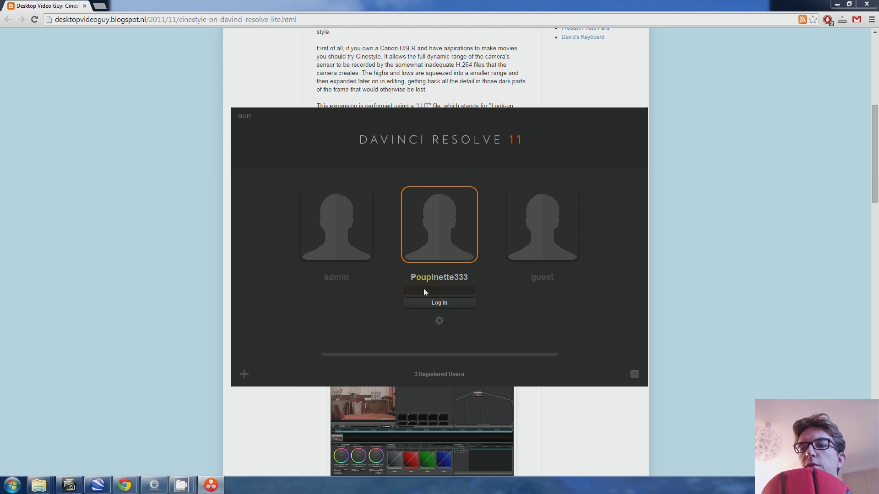
type("p")
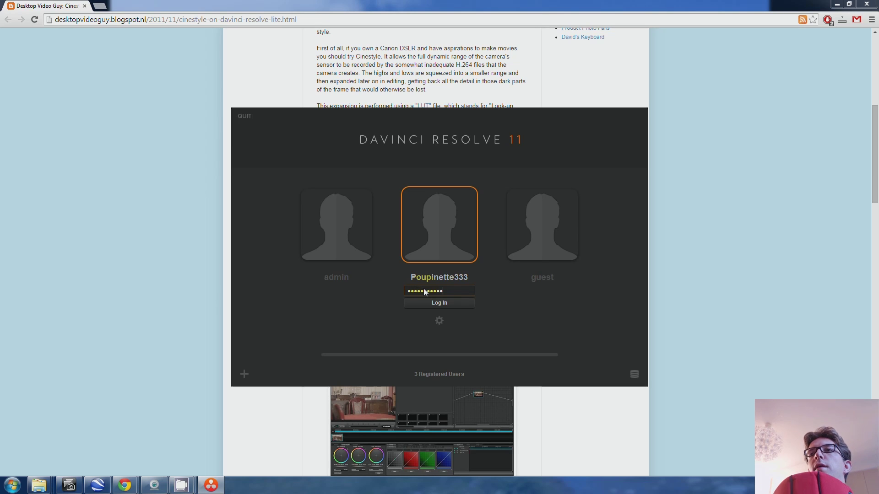
left_click(429, 306)
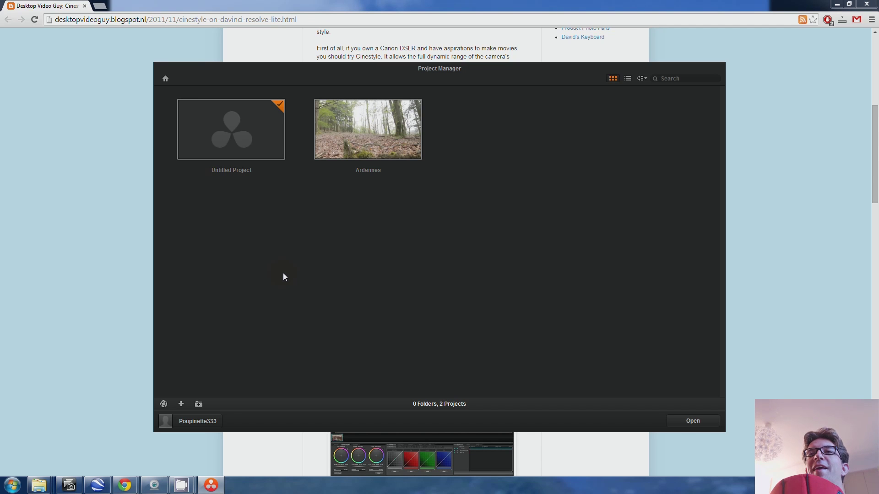
double_click(230, 130)
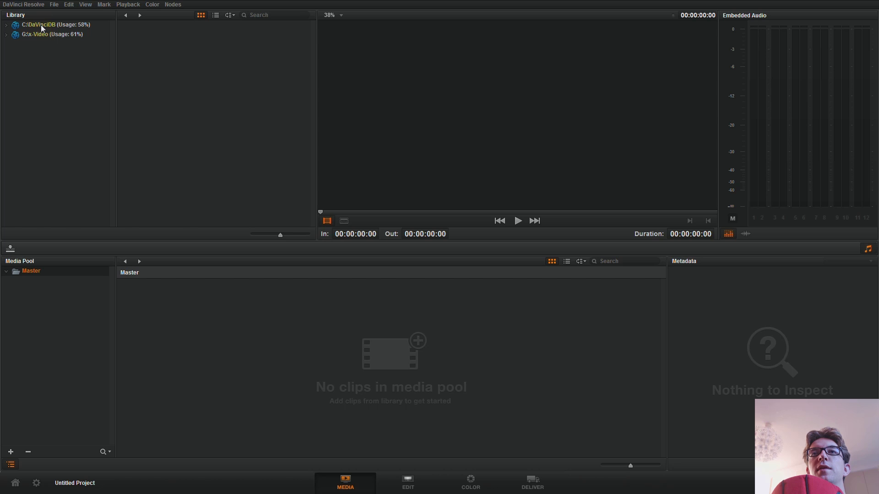
Browse the media library to the Rushes folder inside G:\x-Video, 2014, aaaArdennes Video
left_click(22, 26)
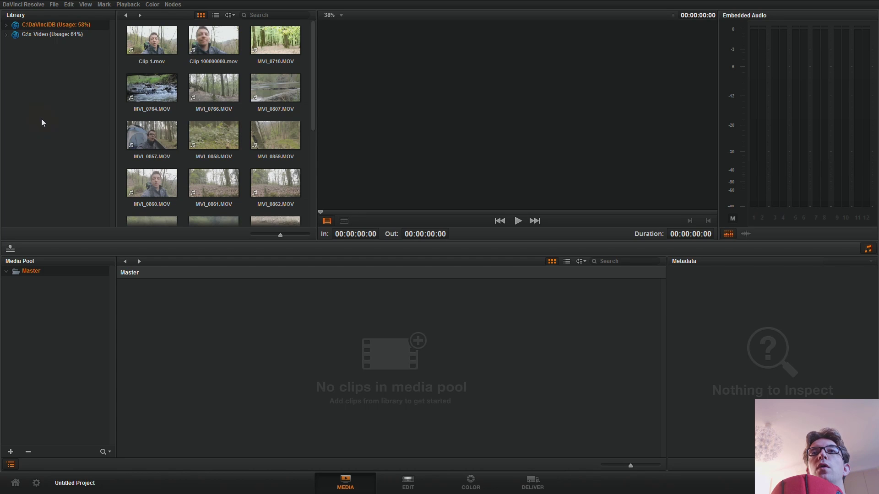
left_click(31, 36)
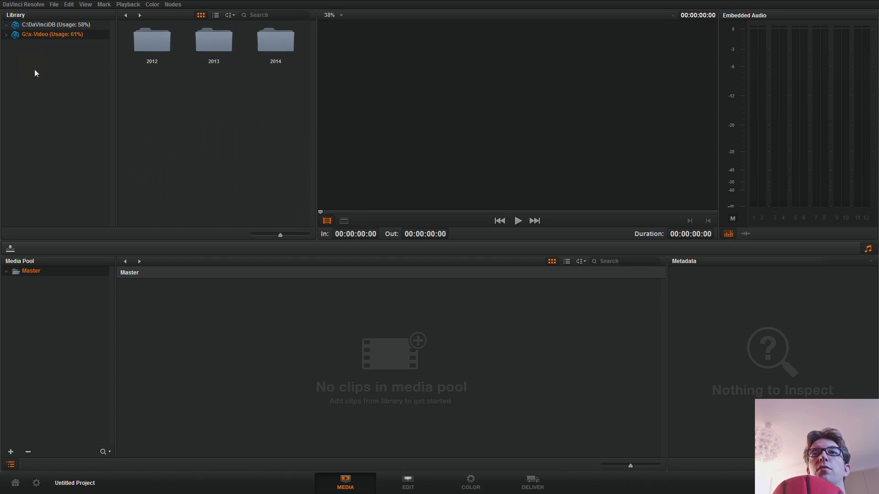
left_click(6, 35)
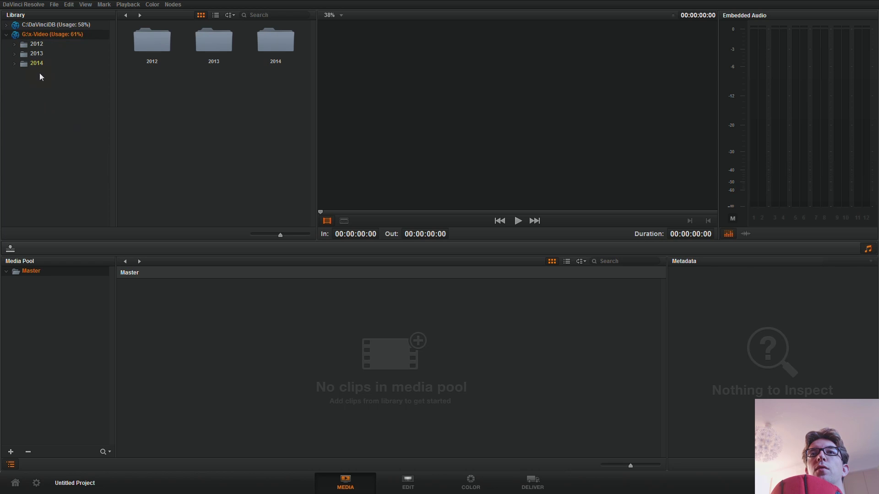
left_click(26, 65)
left_click(163, 41)
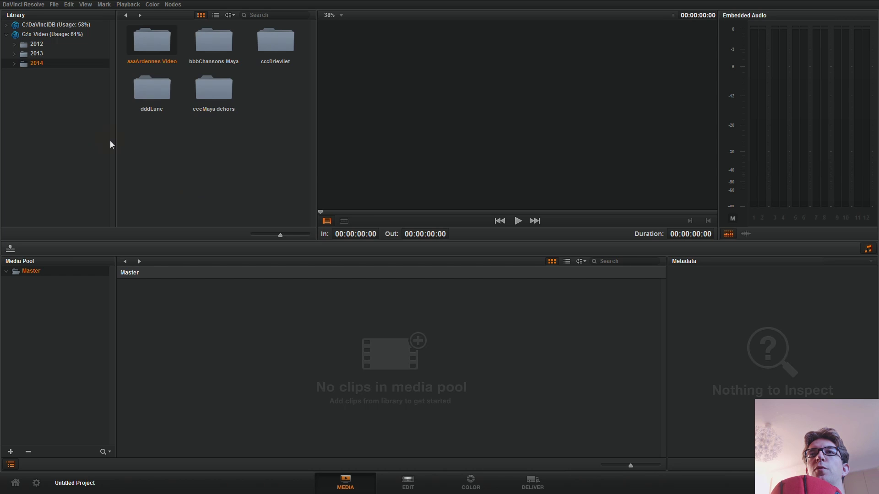
double_click(153, 41)
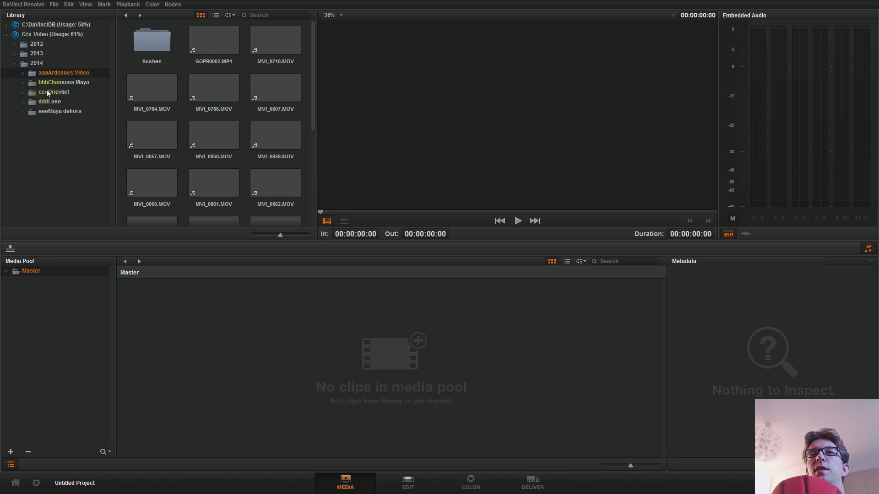
double_click(154, 38)
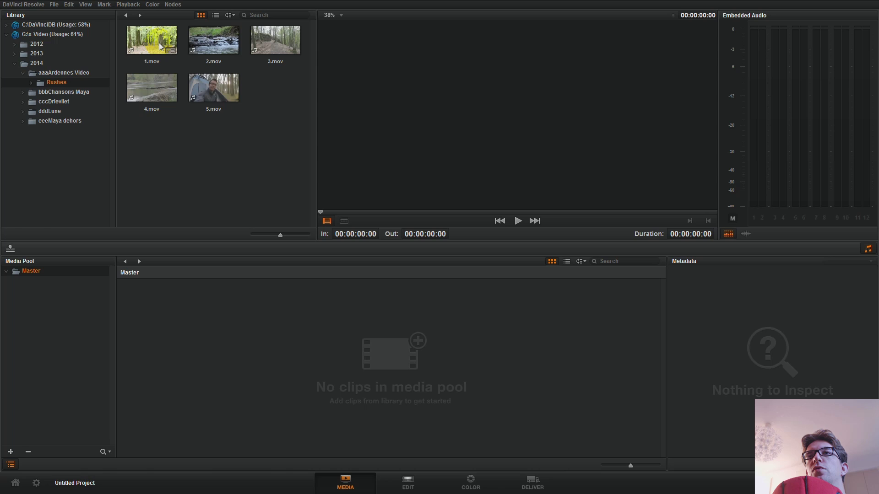
Load the clip 3.mov in the viewer and play it through
left_click(272, 57)
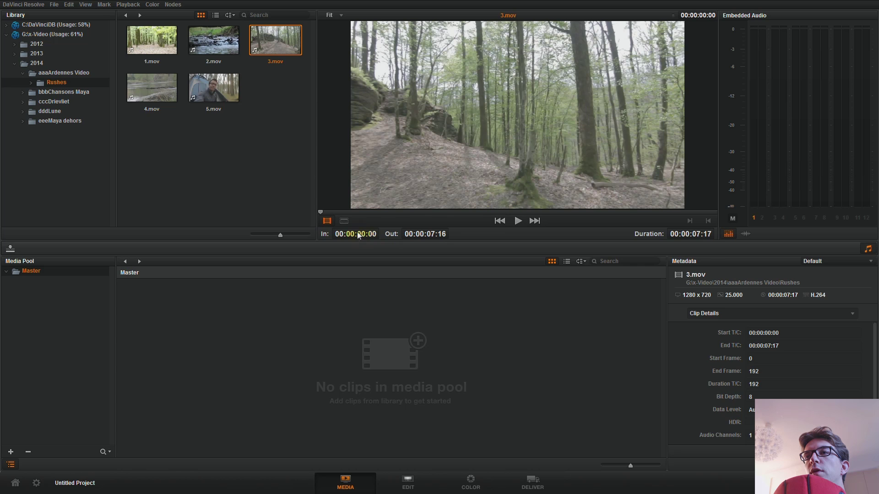
left_click(499, 221)
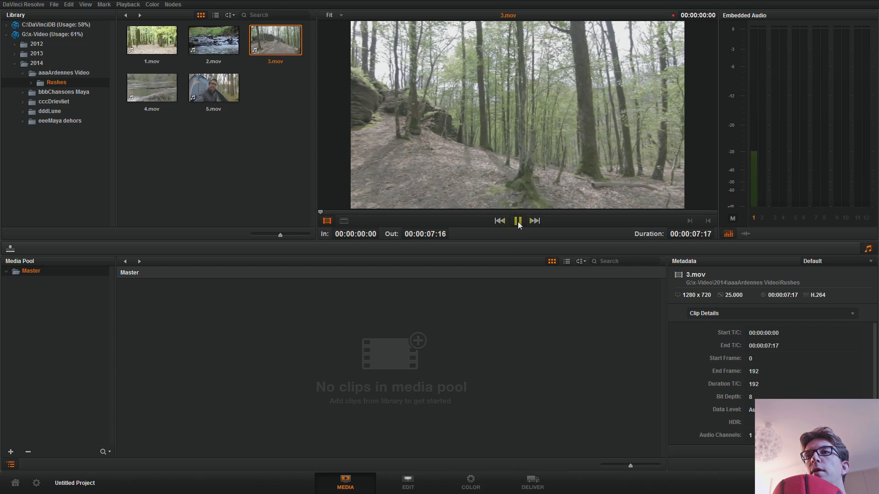
left_click(517, 222)
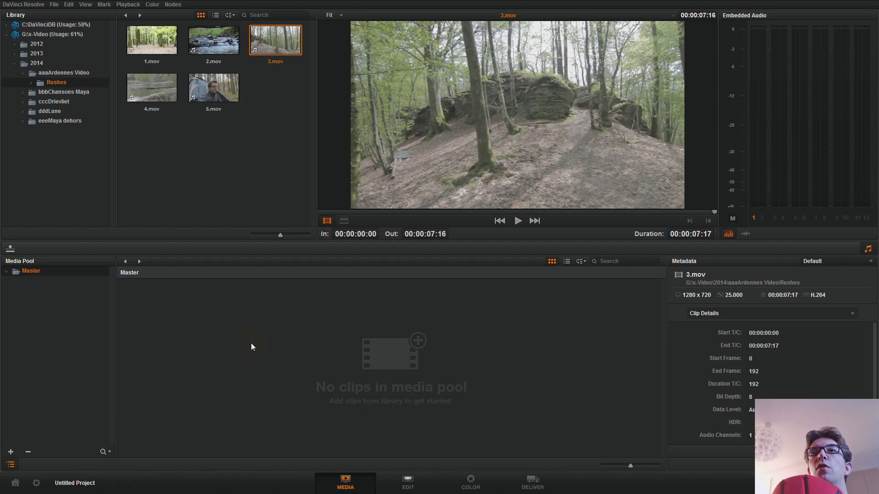
Add the clips 3.mov, 5.mov and 4.mov to the Master bin, changing the project frame rate to match the footage
left_click_drag(276, 46, 163, 350)
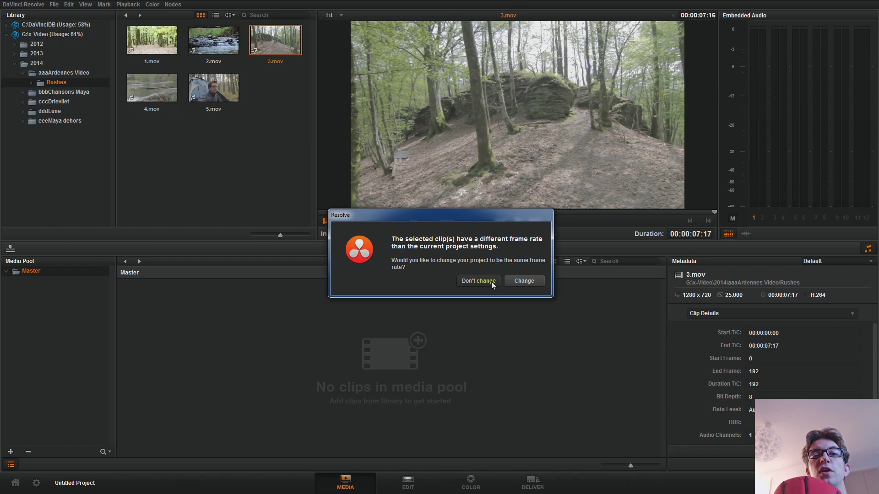
left_click(520, 281)
left_click(205, 90)
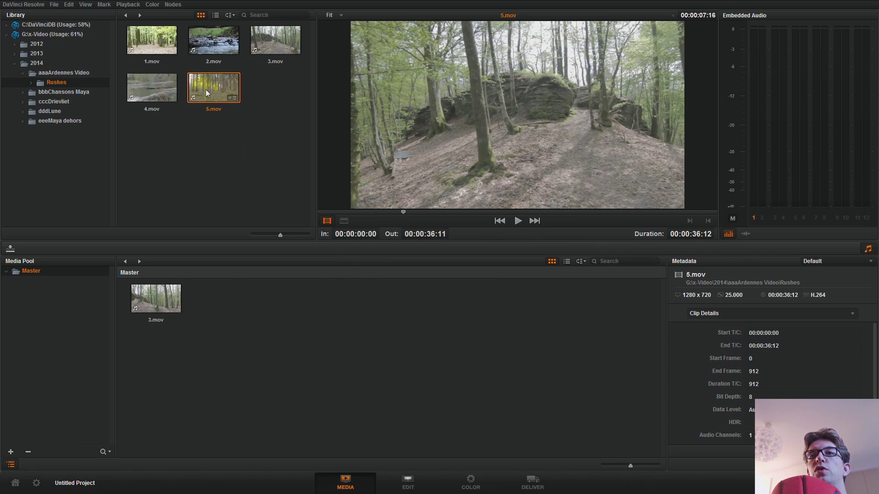
left_click_drag(206, 90, 208, 315)
left_click_drag(160, 98, 276, 321)
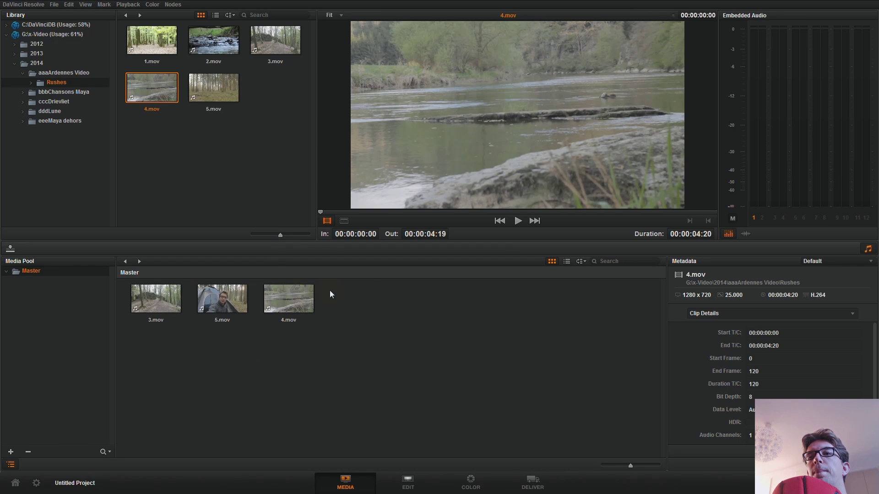
On the Edit page, create a timeline named "video youtube" from all three media pool clips
left_click(409, 485)
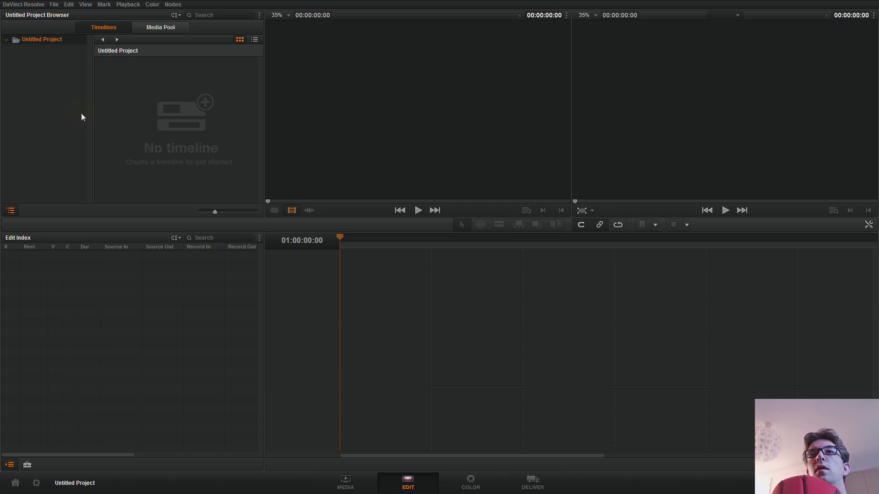
left_click(160, 28)
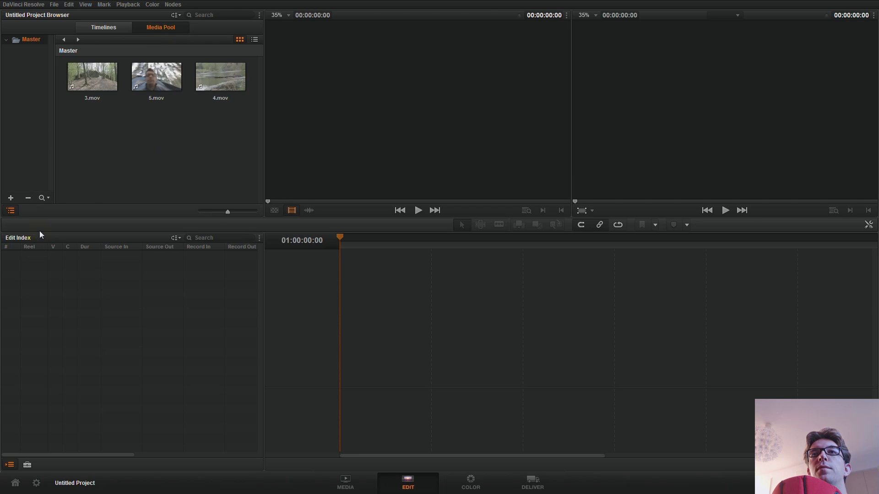
left_click(105, 27)
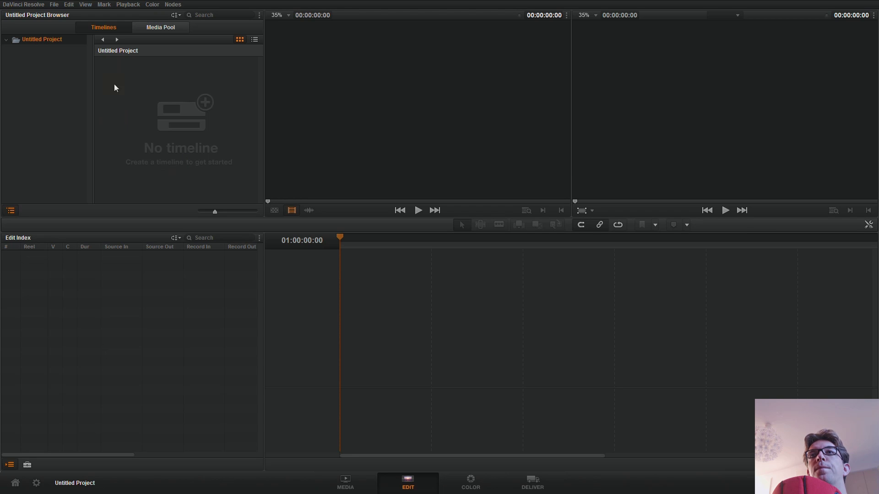
left_click(153, 28)
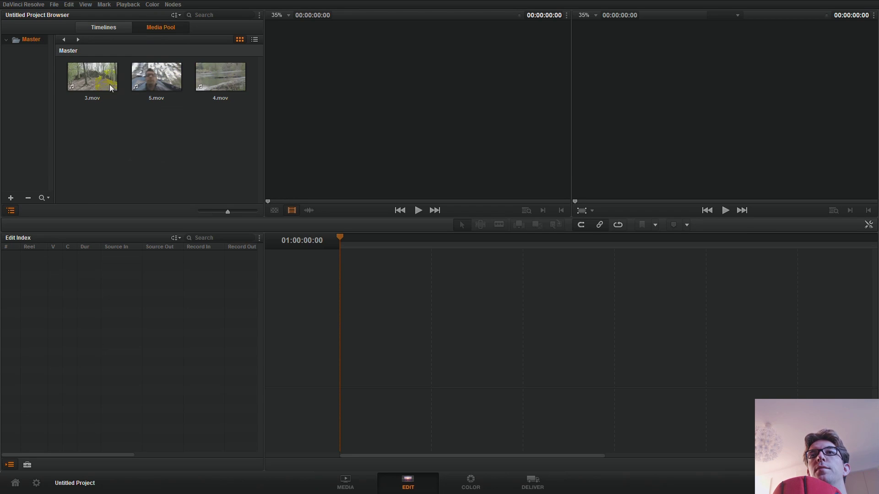
left_click_drag(238, 129, 89, 76)
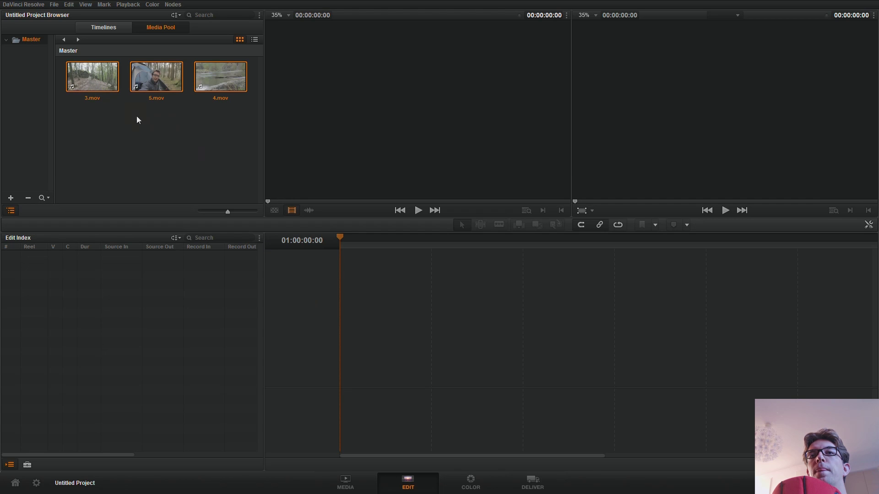
right_click(91, 88)
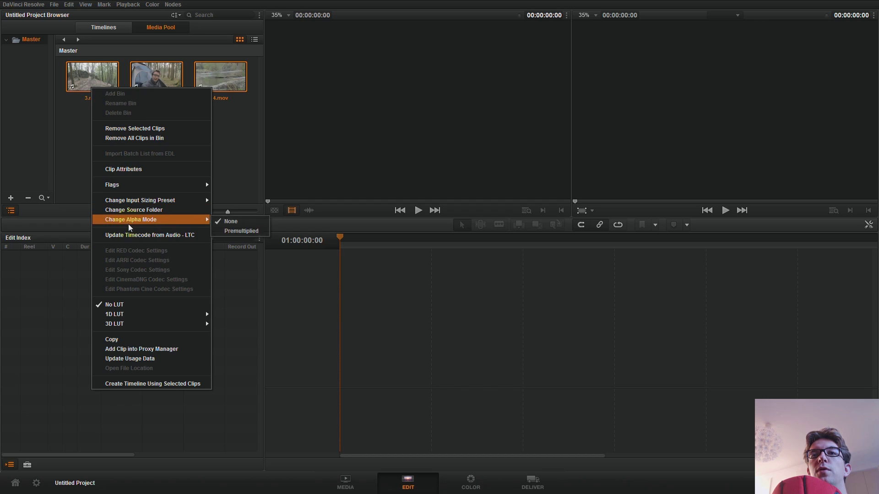
left_click(120, 387)
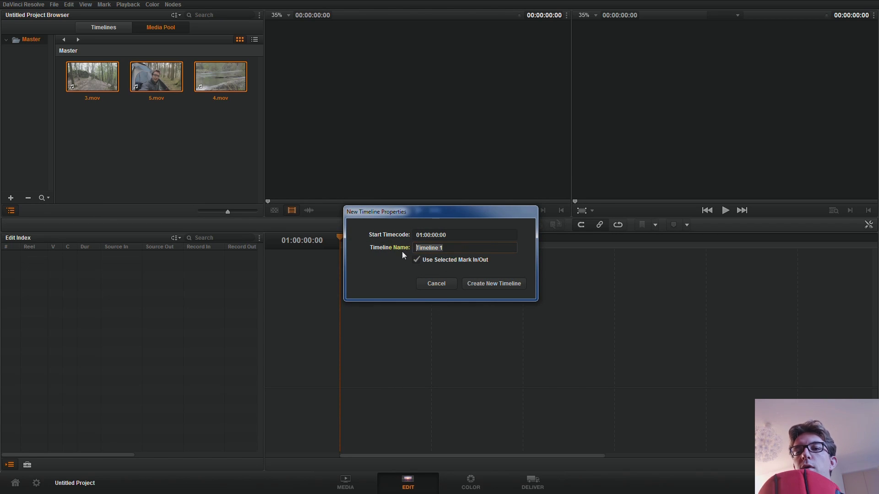
type("video yout")
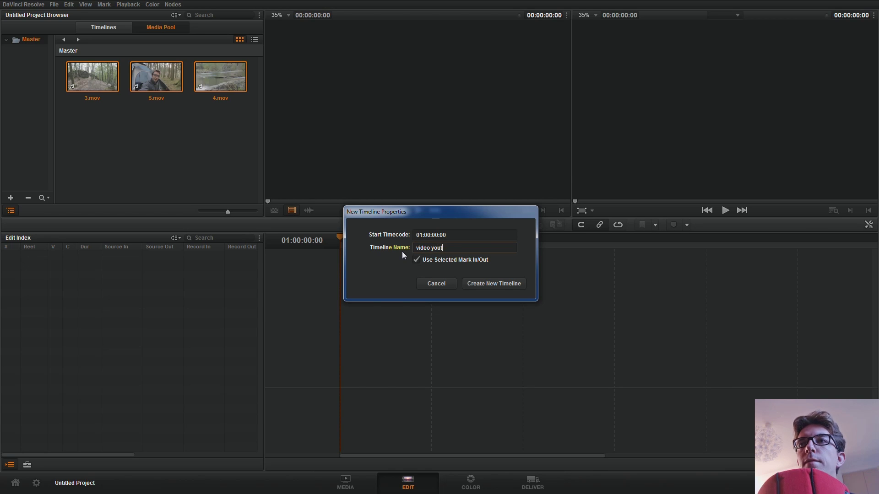
type("ube")
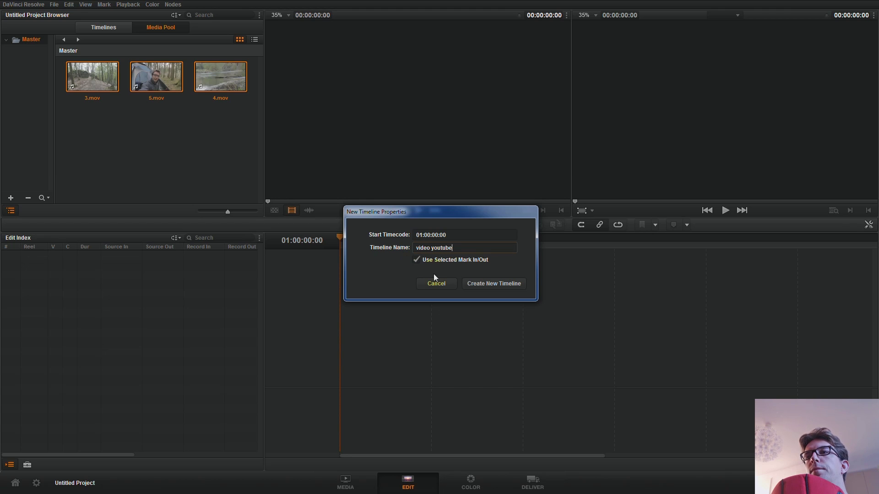
left_click(488, 284)
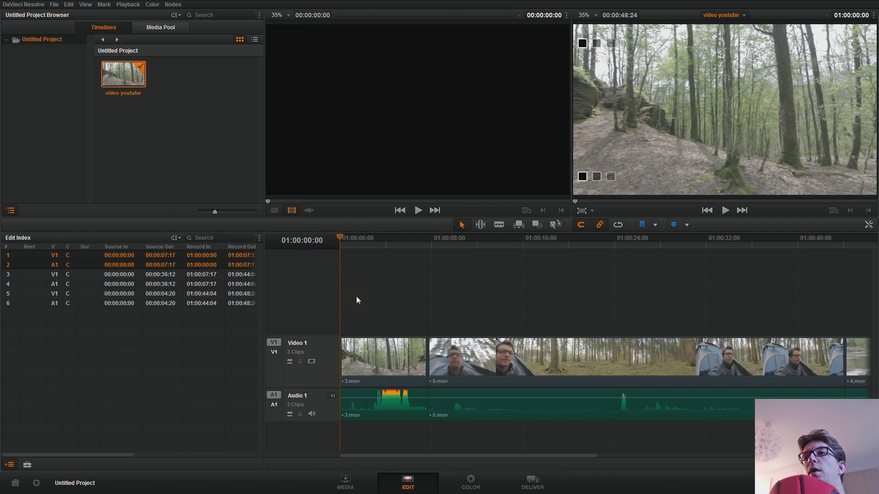
Scrub through the 3.mov and 5.mov footage with all three clips fitted in the timeline, and select 5.mov and 4.mov in turn
left_click_drag(339, 235, 467, 238)
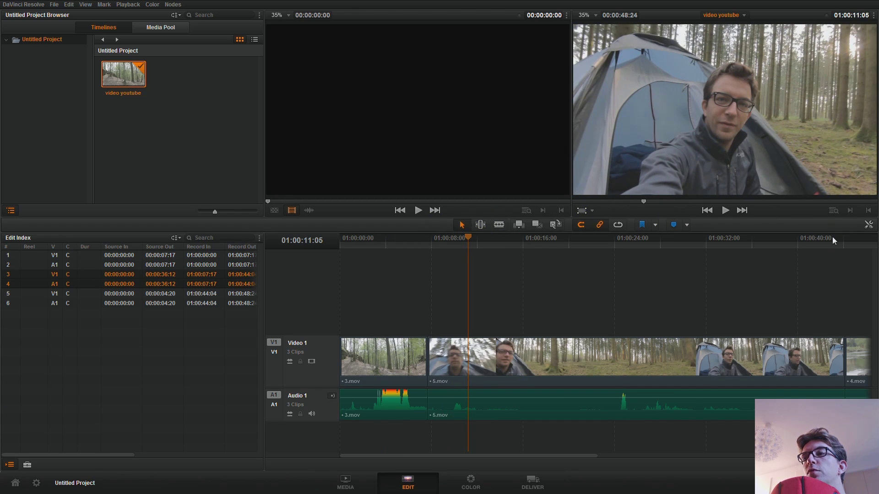
mouse_move(828, 465)
left_mouse_down()
mouse_move(811, 465)
mouse_move(824, 464)
left_mouse_up()
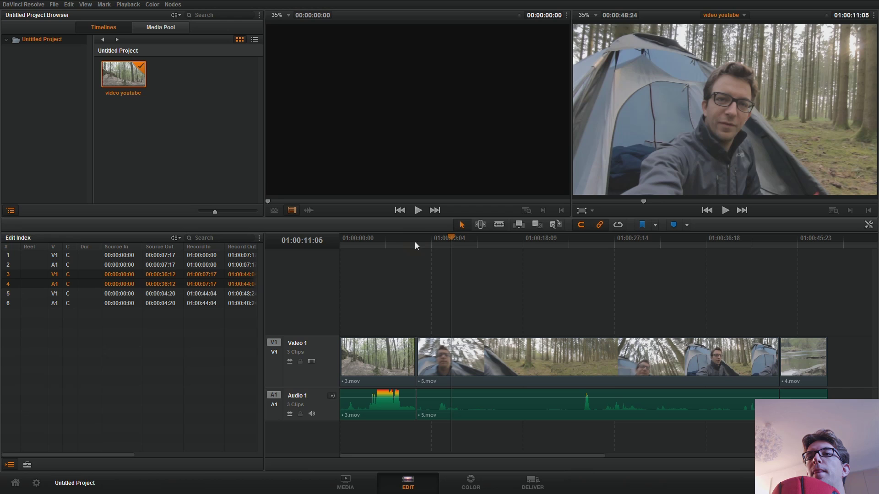
left_click_drag(453, 237, 375, 249)
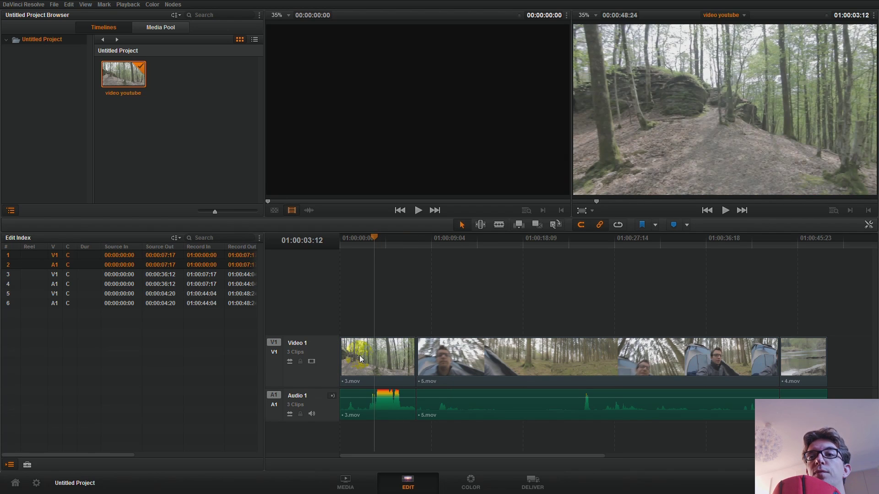
left_click(465, 414)
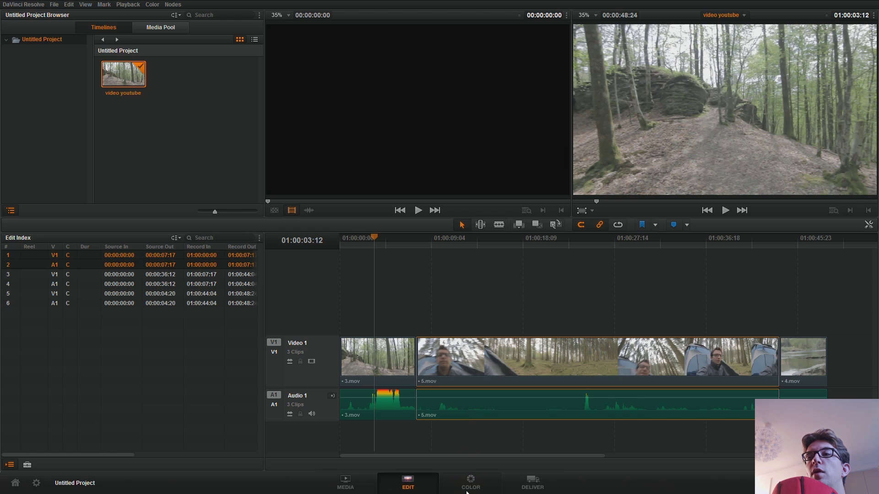
left_click(801, 366)
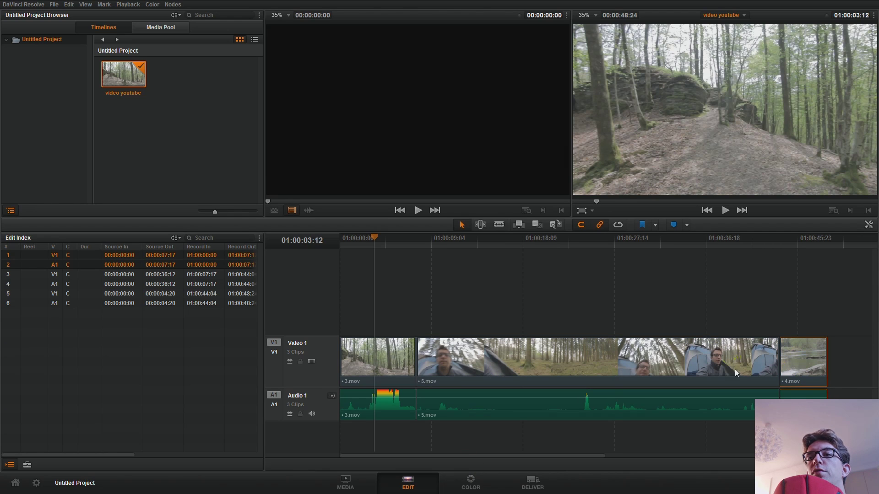
With 3.mov selected, switch to the Color page, view the clips in turn and return to the first with the scopes closed
left_click(383, 366)
left_click(467, 487)
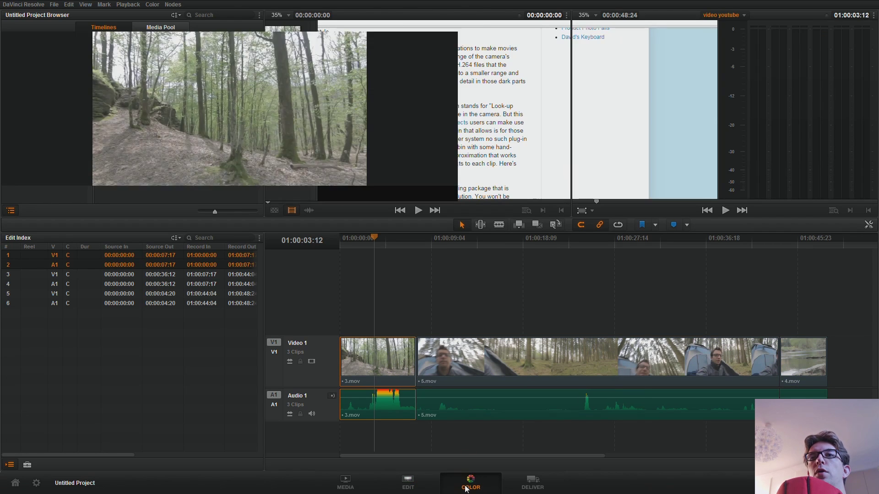
left_click(103, 267)
left_click(163, 268)
left_click(37, 279)
left_click(114, 271)
left_click(169, 273)
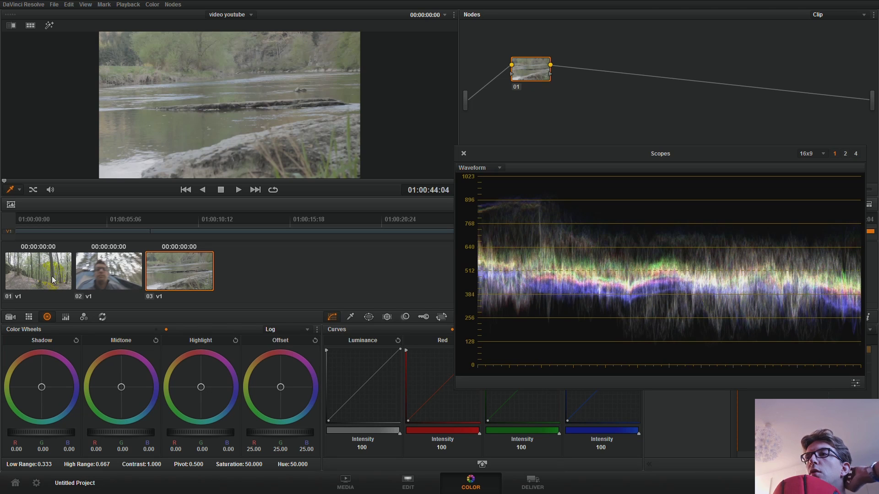
left_click(463, 154)
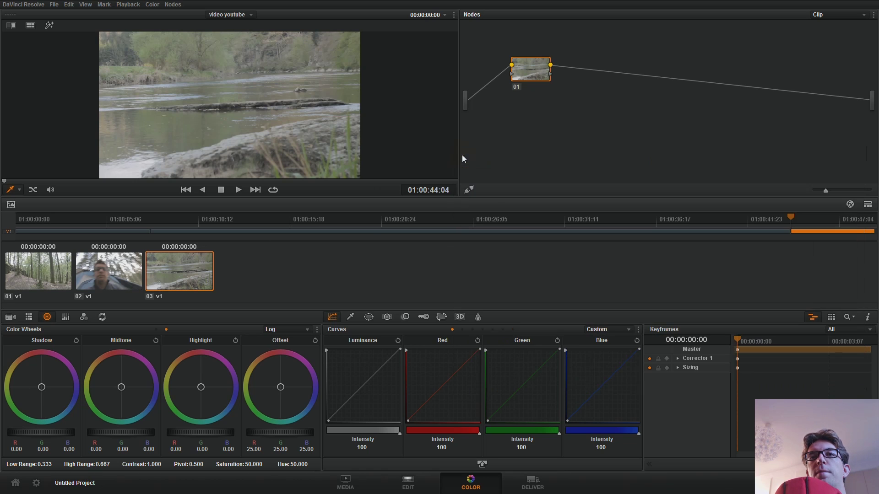
key("Home")
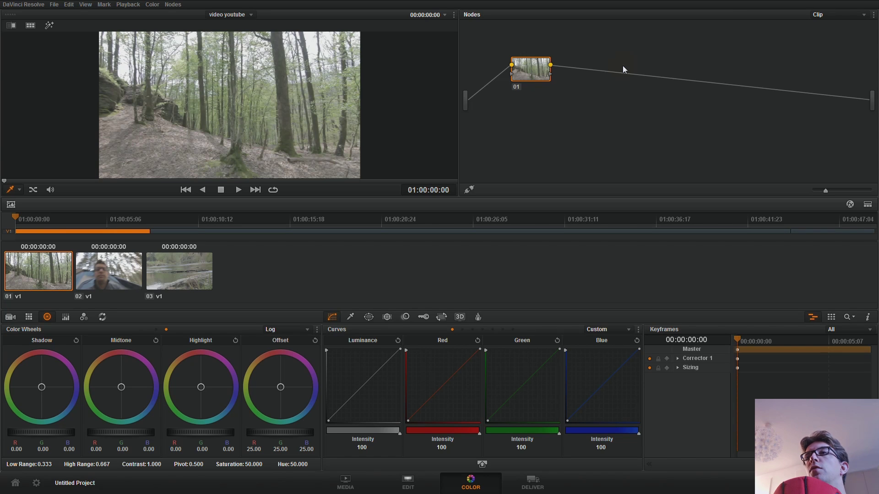
Add an outside node after node 01 of the first clip and delete the extra key connection between the two nodes
right_click(584, 72)
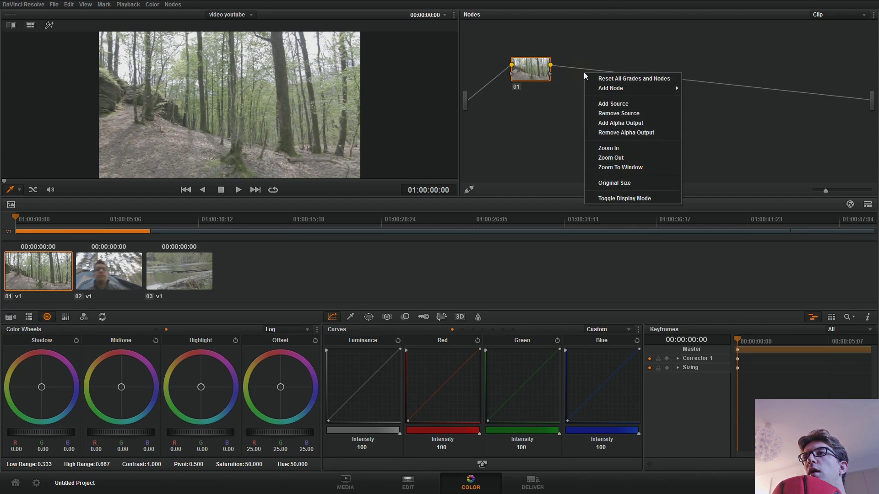
mouse_move(598, 90)
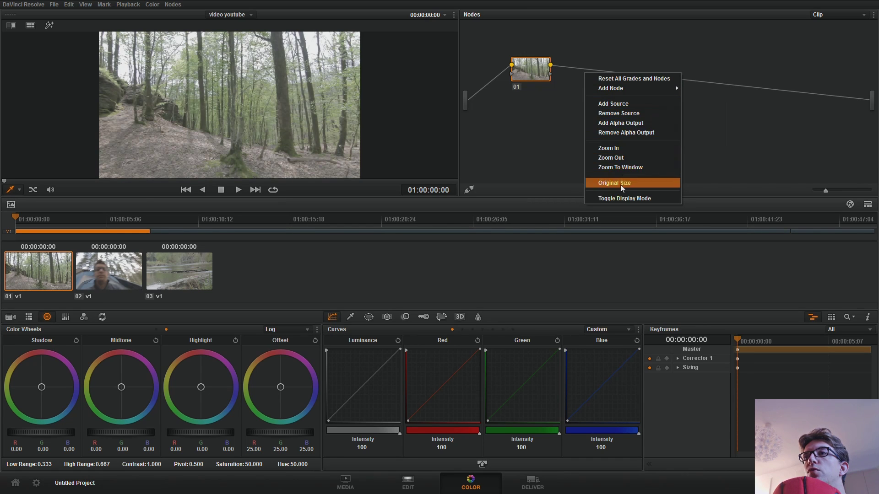
right_click(532, 70)
right_click(532, 70)
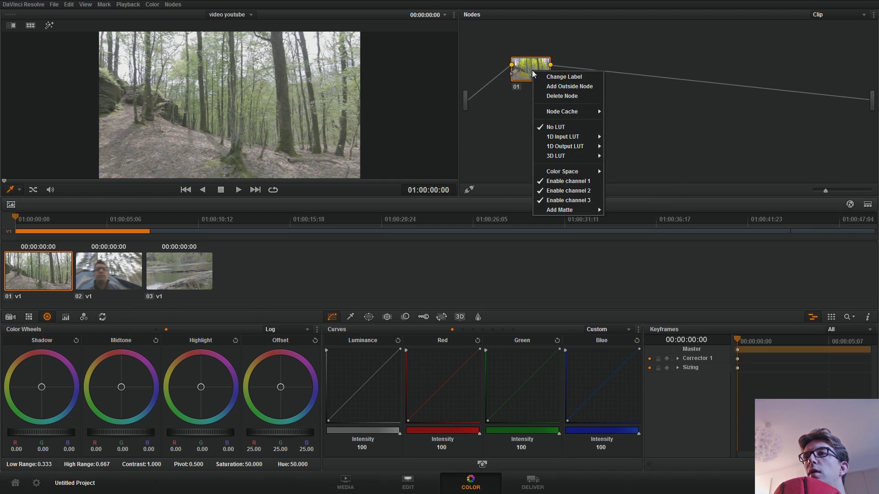
left_click(566, 86)
left_click_drag(575, 74, 605, 81)
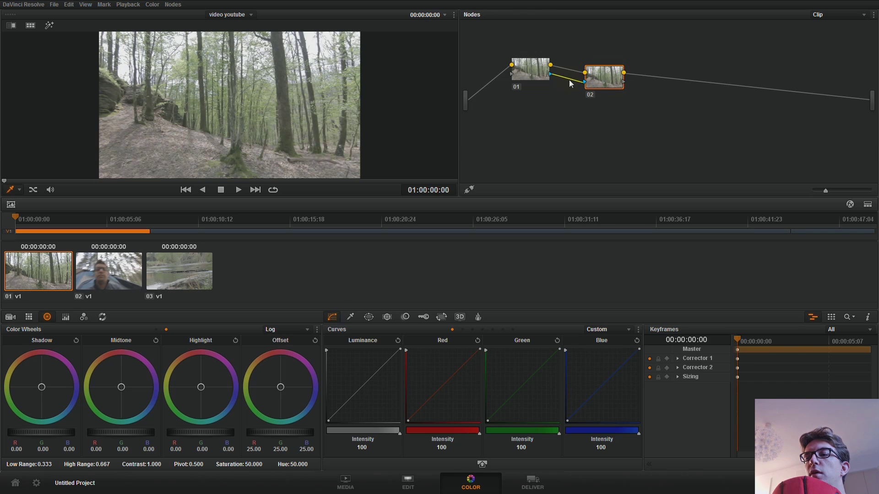
key("Delete")
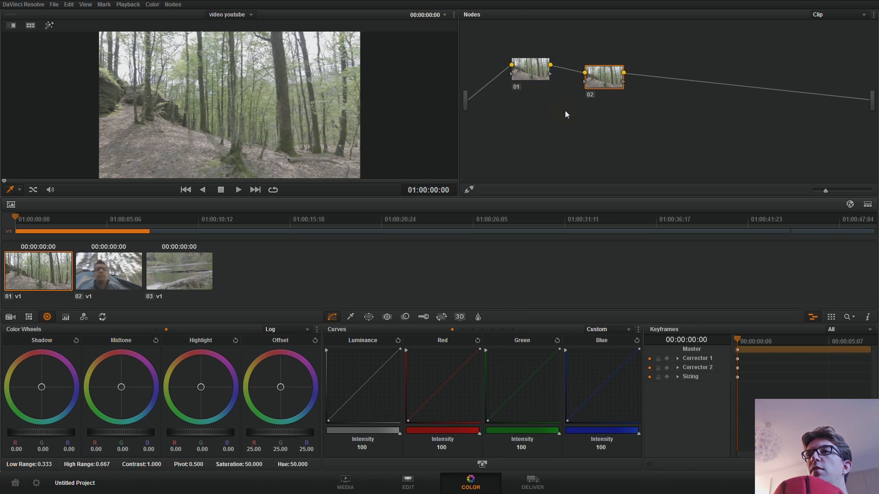
Rearrange nodes 01 and 02 in the node graph, shifting both towards the source input
right_click(600, 79)
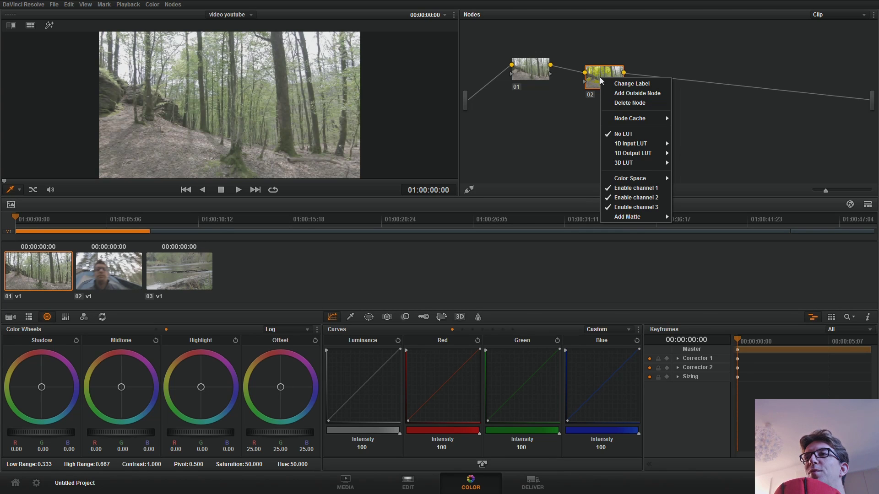
mouse_move(634, 119)
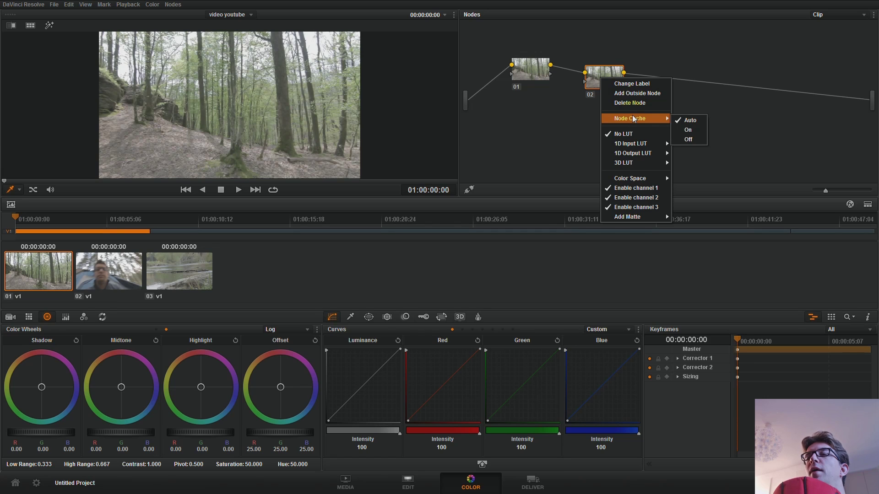
left_click(539, 74)
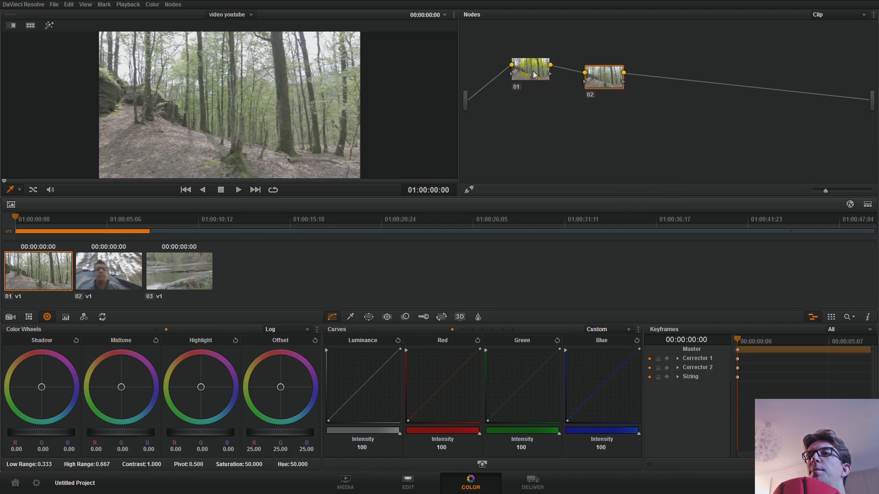
left_click_drag(533, 70, 508, 78)
left_click_drag(601, 79, 566, 77)
Apply the CineSpace 3D LUT DG-Cinestyle-LUT to node 02
right_click(569, 78)
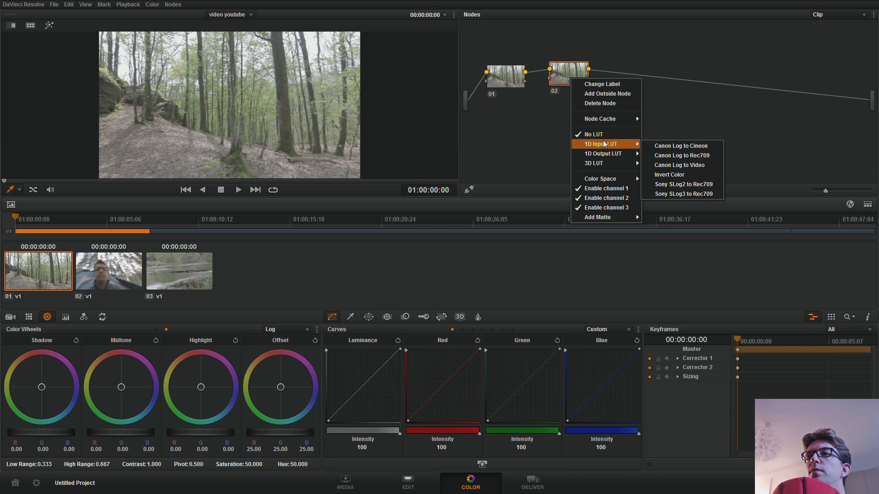
mouse_move(627, 155)
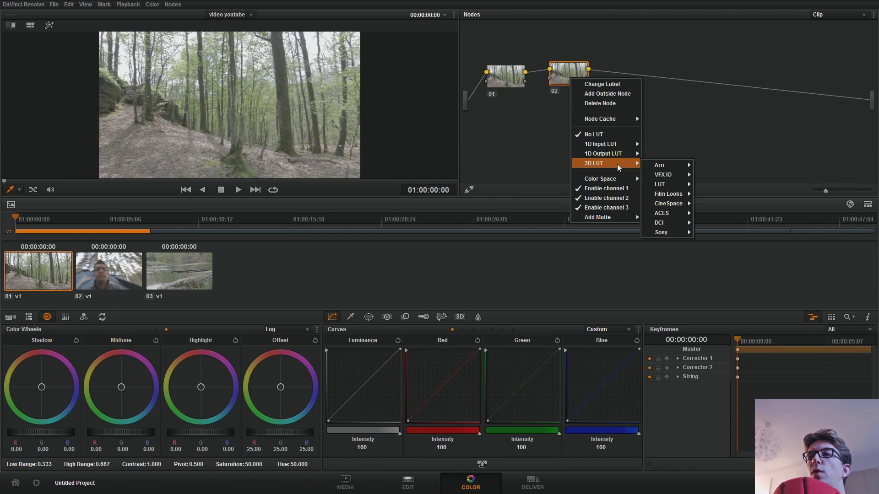
mouse_move(666, 206)
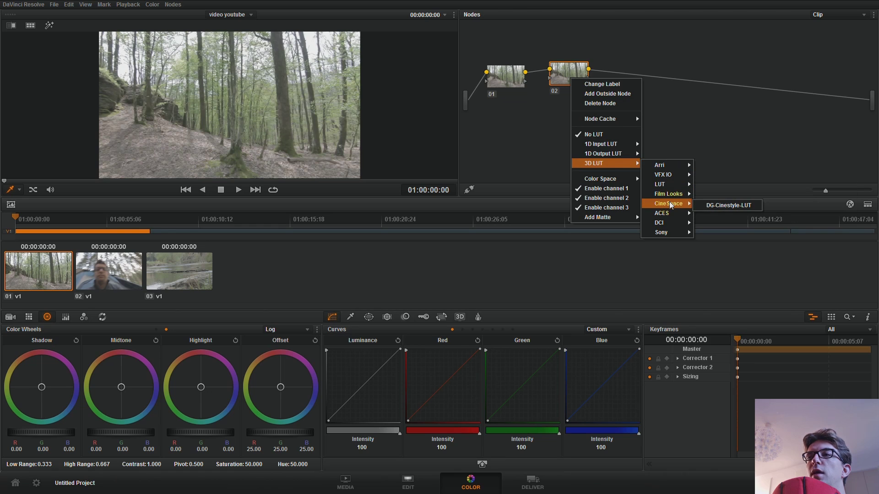
left_click(737, 204)
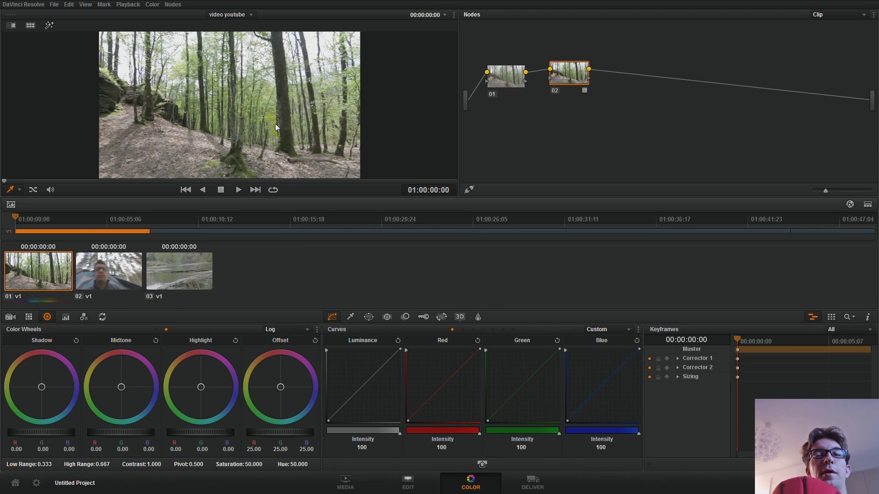
Move node 02 slightly further from node 01 and select each node in turn, ending on node 02
left_click(268, 92)
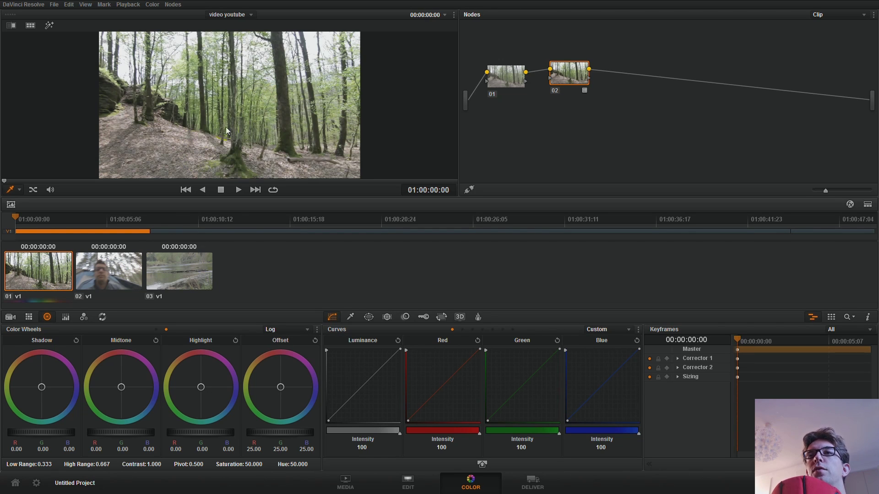
left_click(503, 71)
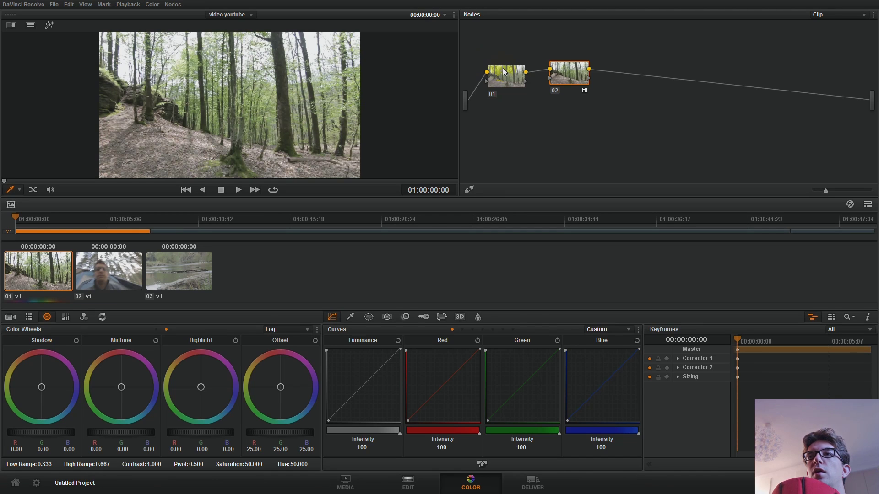
left_click_drag(556, 71, 565, 79)
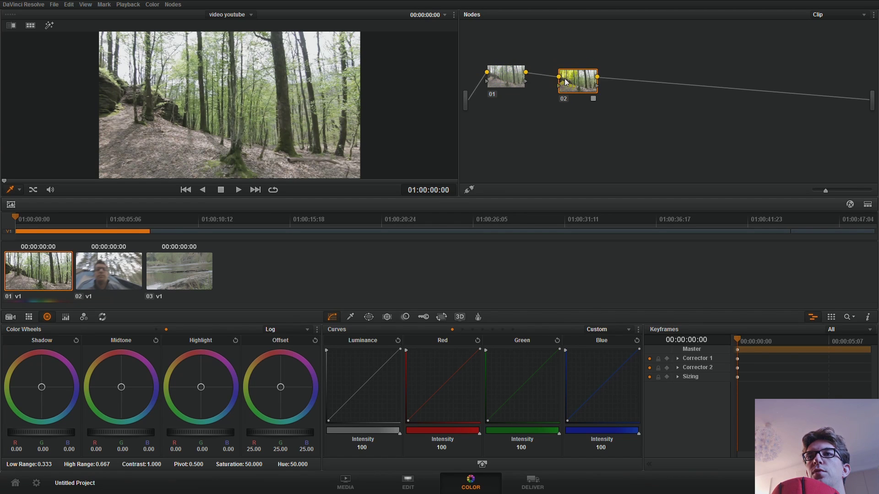
left_click(504, 79)
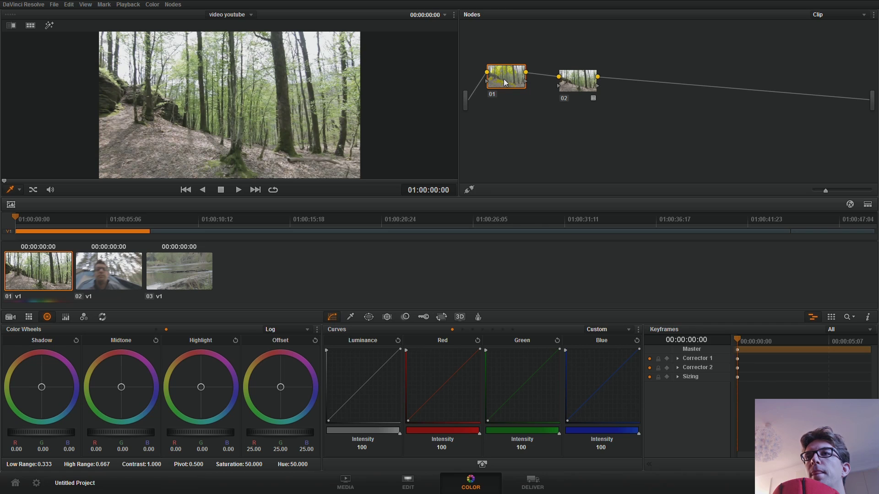
left_click(578, 79)
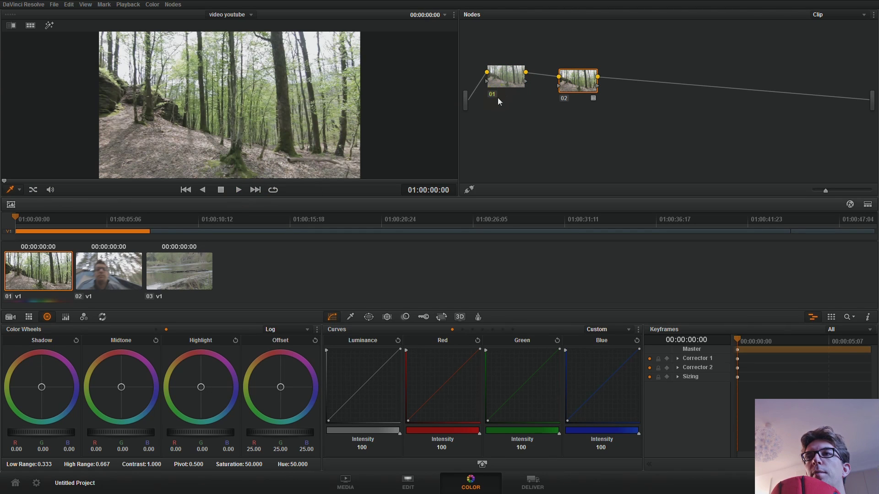
Show a Versions And Original split screen in the viewer to compare the LUT result with the source
right_click(507, 77)
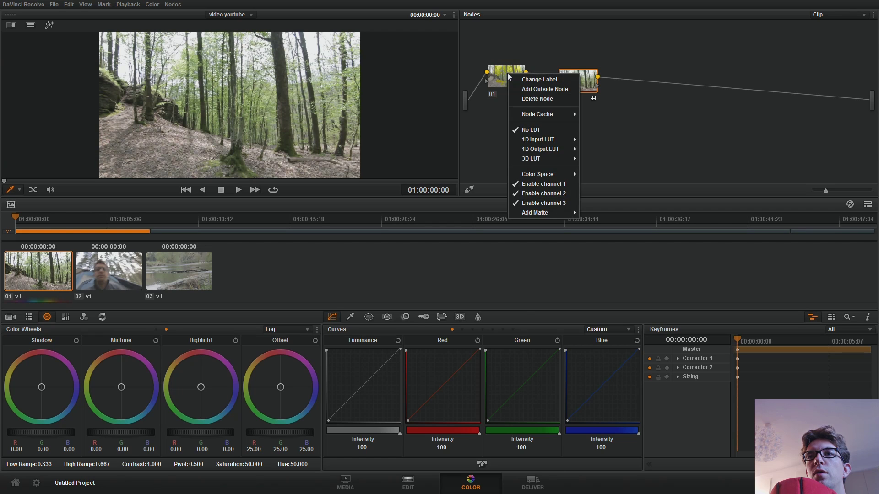
left_click(292, 130)
right_click(273, 125)
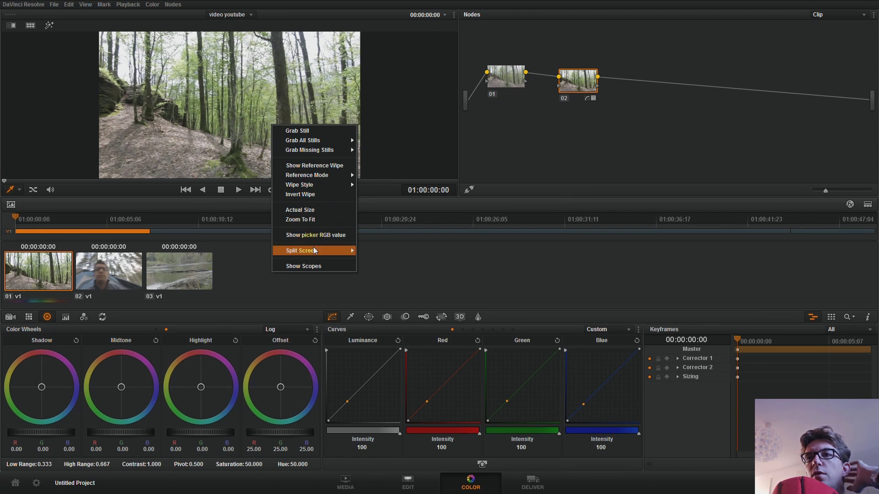
mouse_move(315, 251)
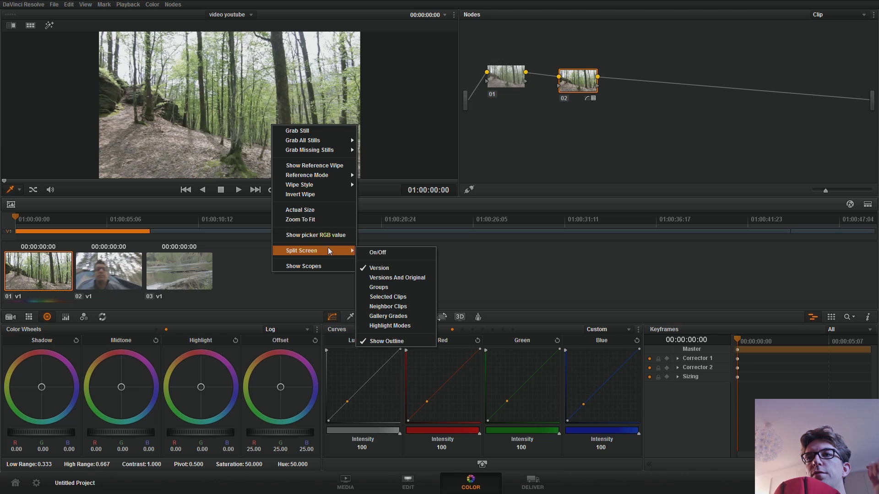
left_click(379, 278)
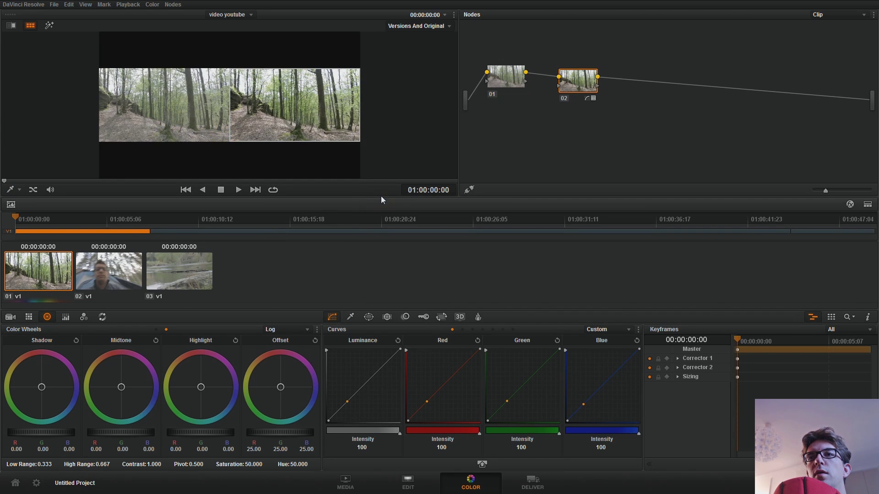
Enlarge the split-screen viewer, play the first clip to compare both versions, and scrub back to 01:00:04:16
left_click(280, 214)
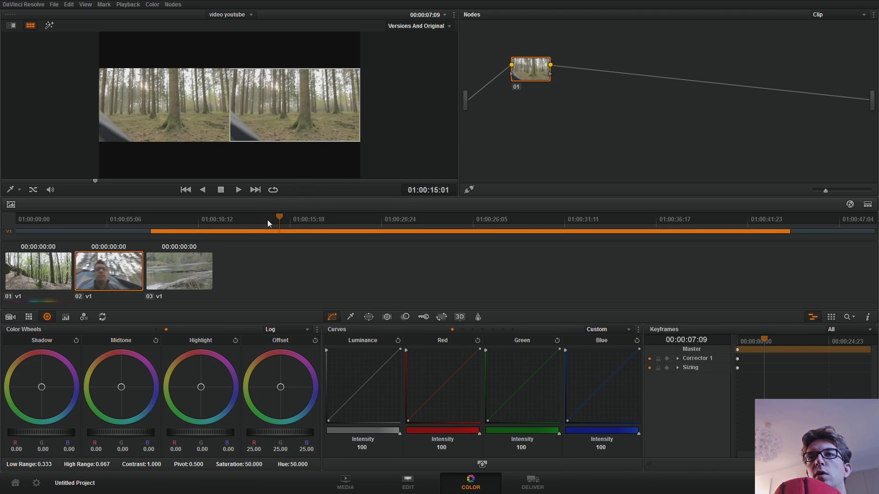
left_click_drag(279, 215, 100, 221)
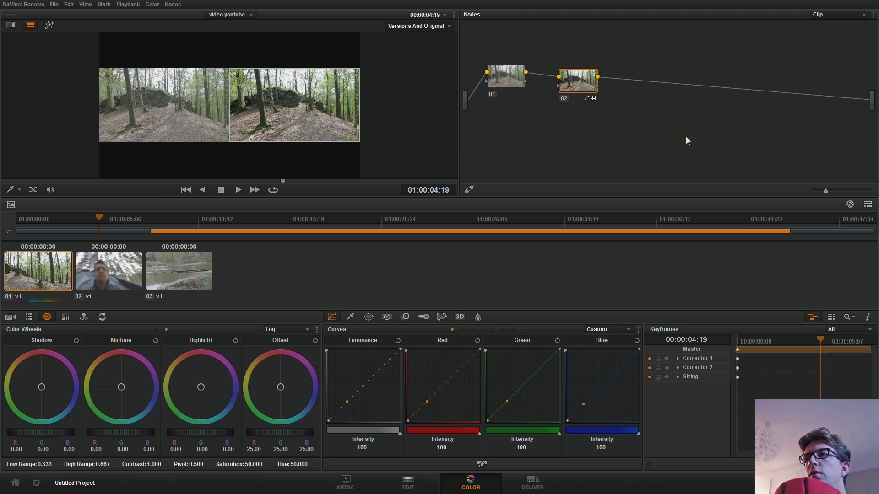
left_click(869, 206)
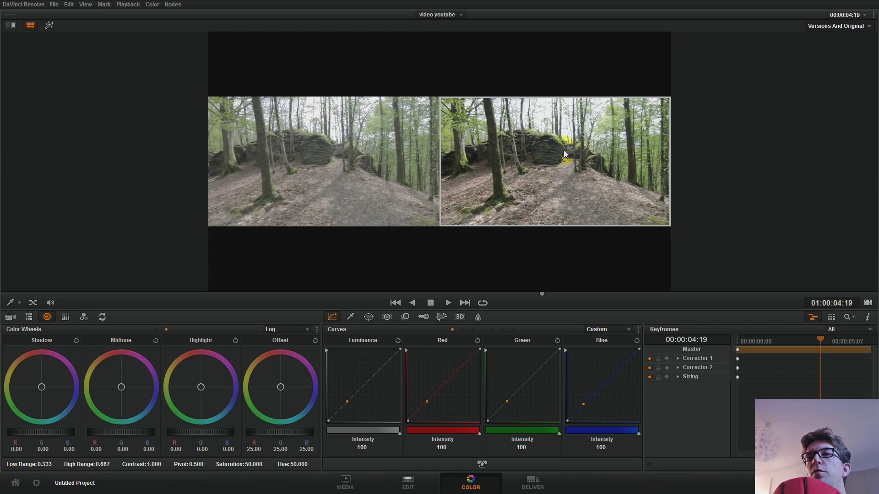
left_click(448, 303)
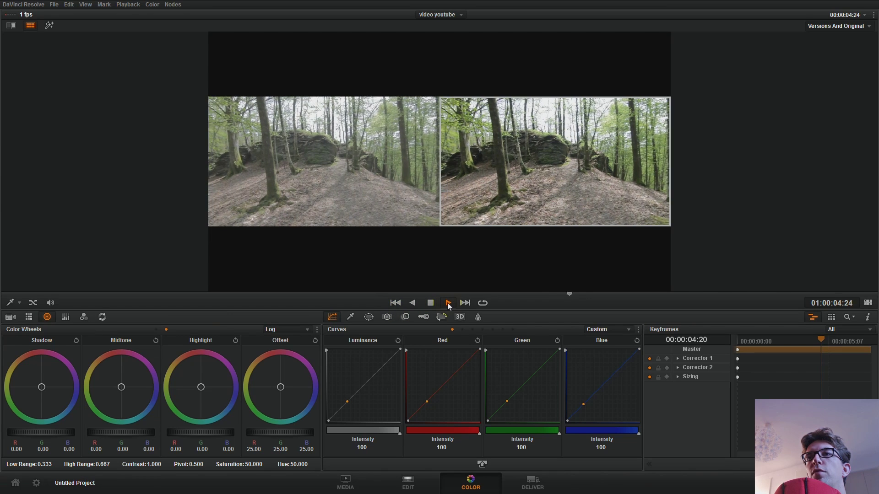
left_click(431, 303)
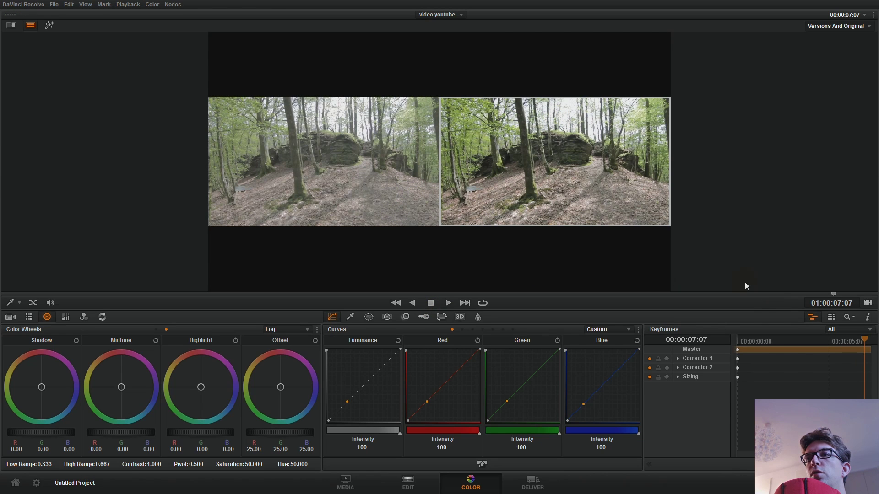
left_click_drag(834, 295, 534, 306)
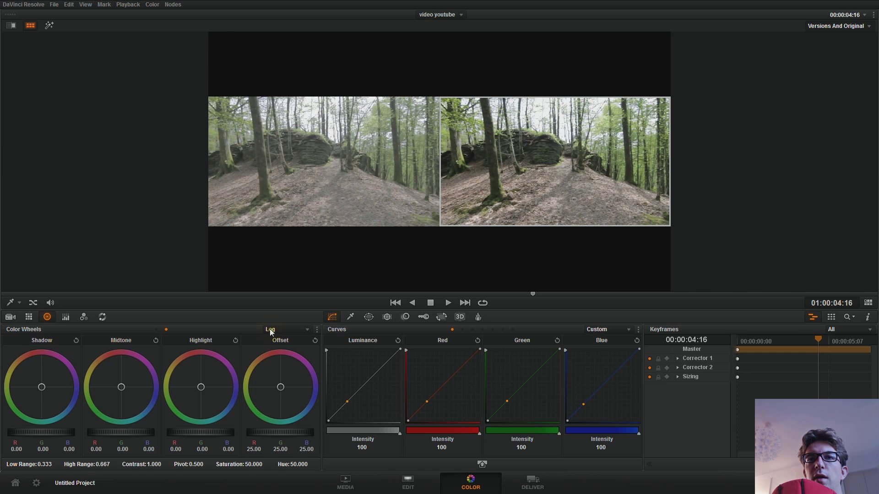
Look through the neighbouring grading palettes, return to the Color Wheels and set them to Primaries mode
left_click(29, 316)
left_click(10, 317)
left_click(47, 317)
left_click(66, 317)
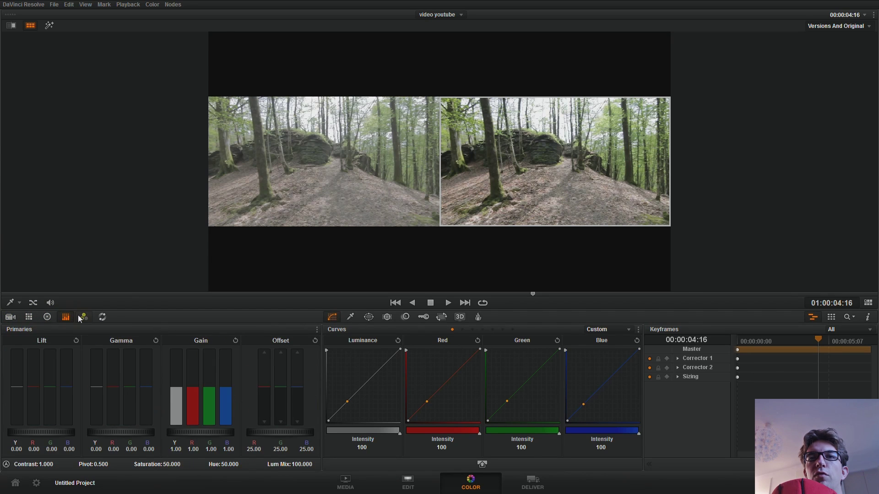
left_click(83, 317)
left_click(47, 317)
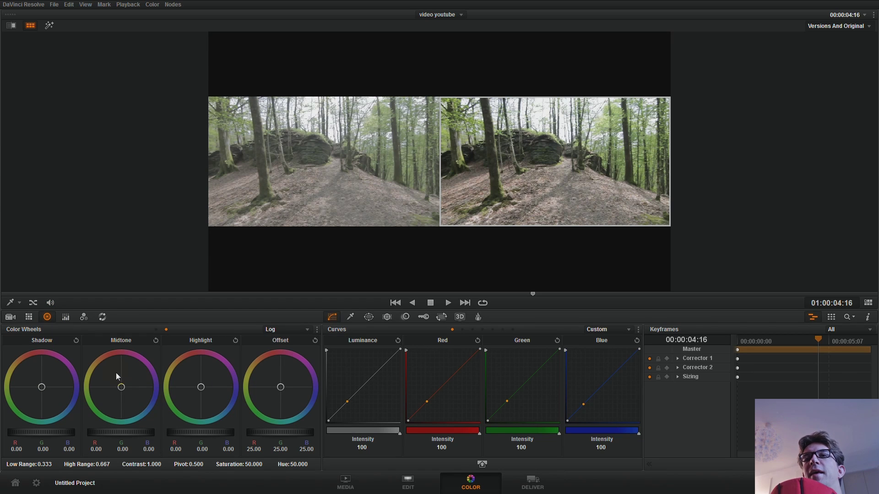
left_click(284, 331)
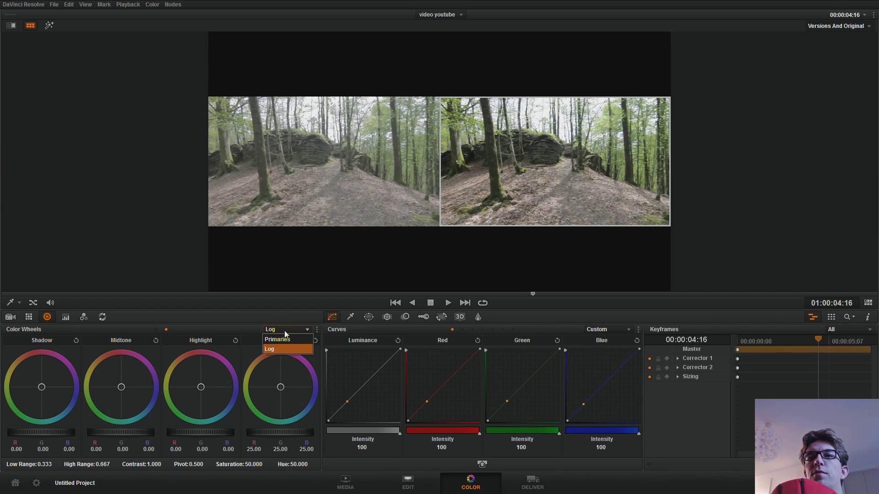
left_click(285, 339)
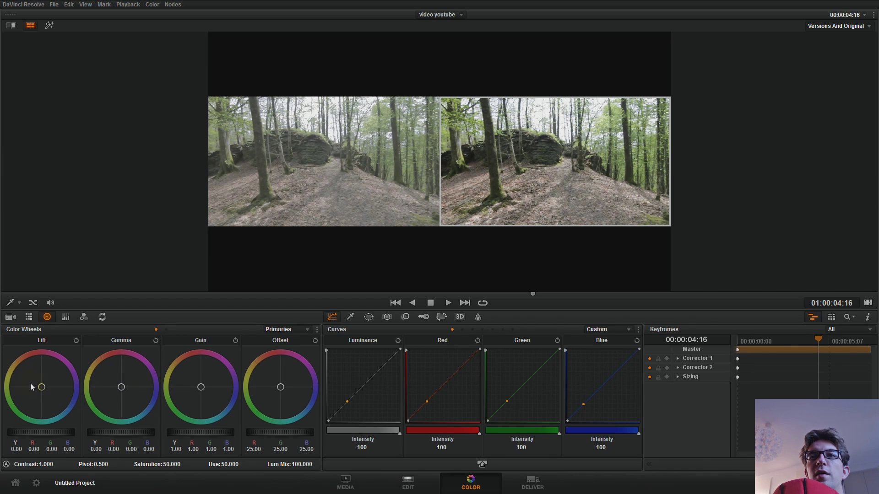
Switch the color wheels to Log mode and shift the midtones toward a warm tint, about R 0.03 and B -0.11
left_click(279, 329)
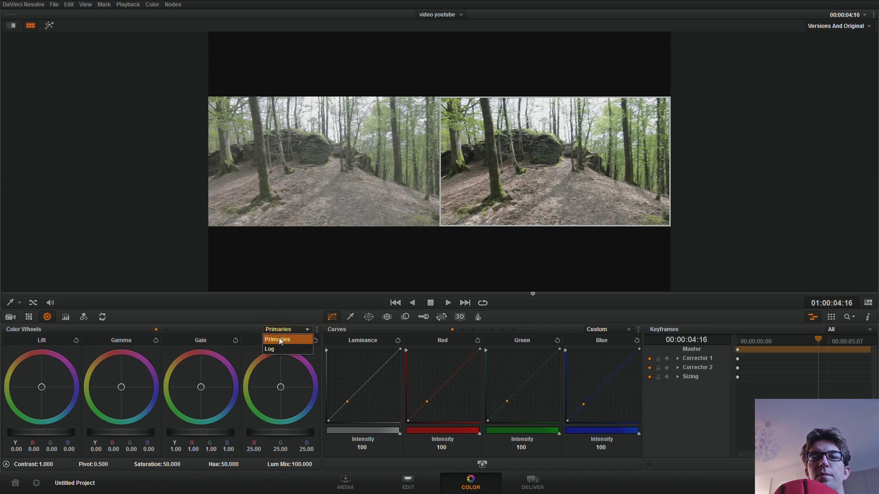
left_click(270, 347)
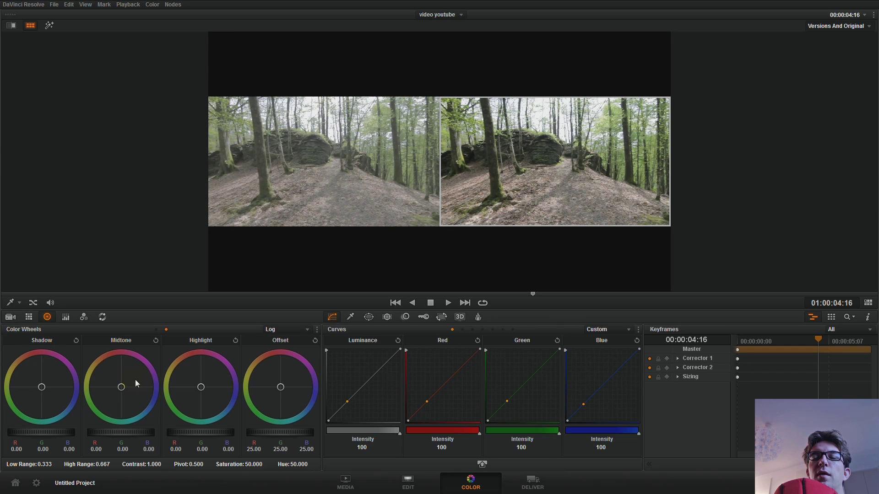
left_click_drag(122, 390, 88, 389)
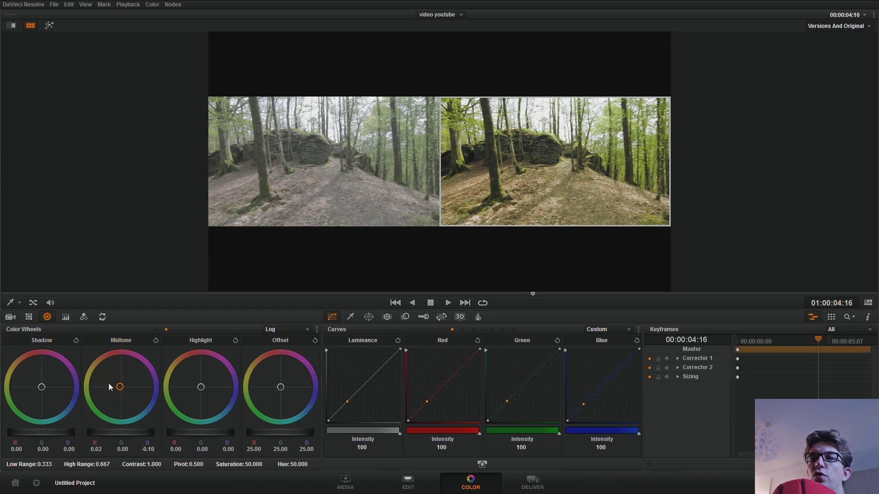
left_click_drag(105, 382, 108, 382)
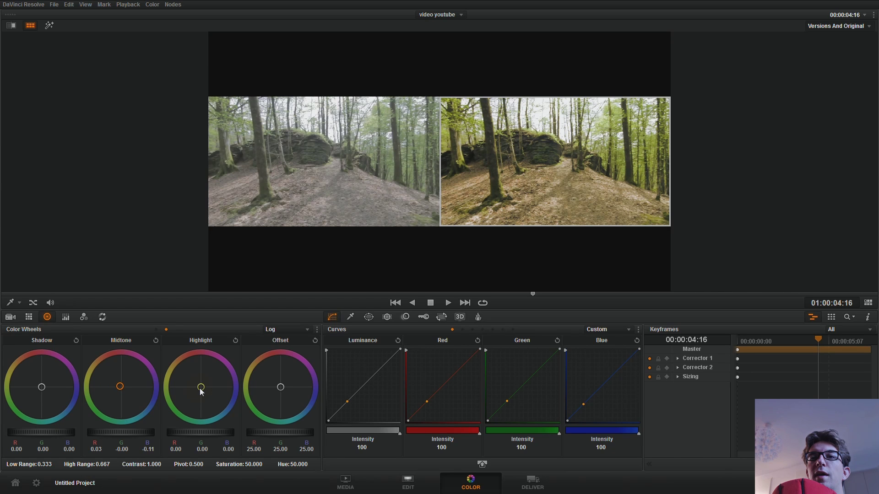
Warm the highlights to about R 0.18, G -0.04, B -0.15 and cool the shadows to about R -0.09, G 0.01, B 0.14
left_click_drag(201, 389, 158, 343)
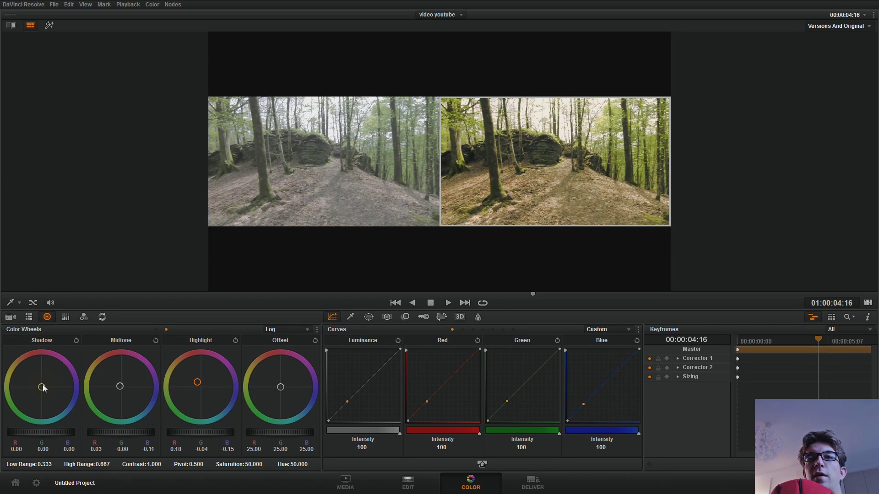
left_click_drag(43, 389, 75, 417)
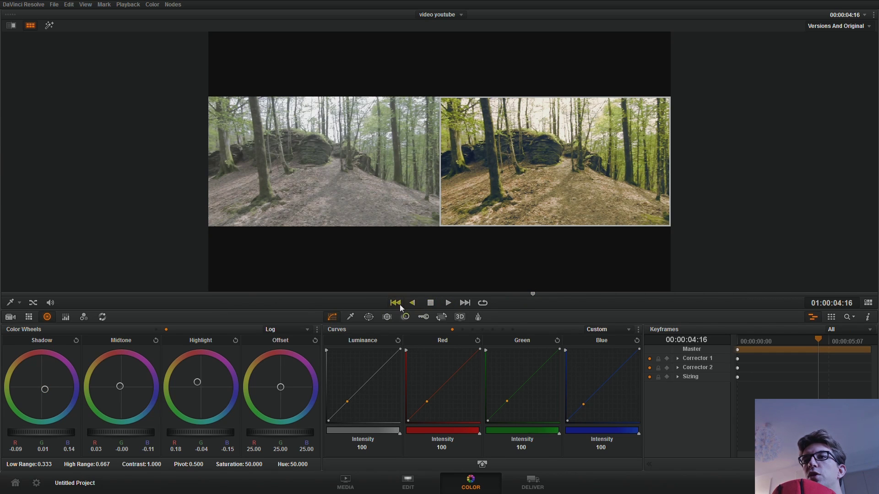
Play the first clip from its beginning to compare the grade with the original, stopping at 01:00:04:19
left_click_drag(500, 293, 54, 294)
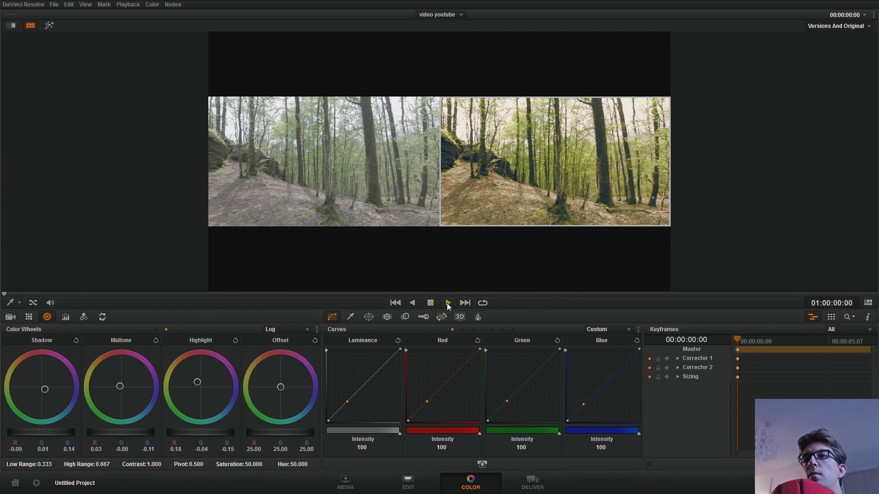
left_click(448, 304)
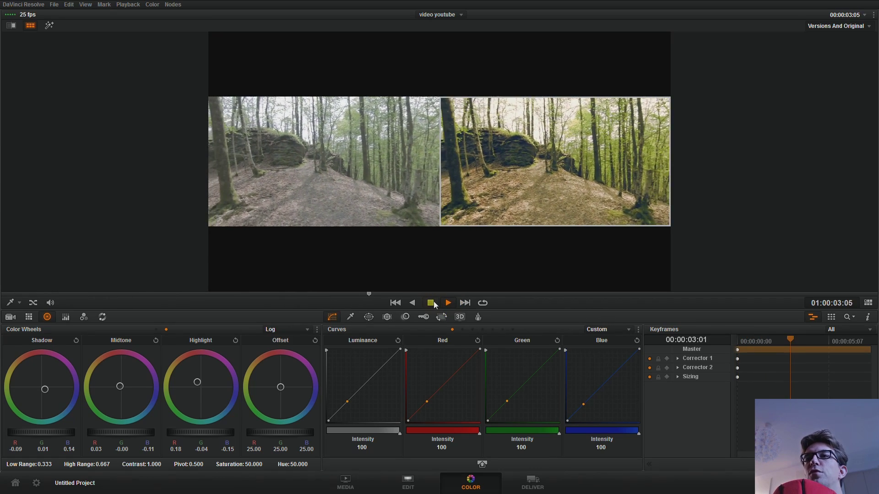
left_click(431, 303)
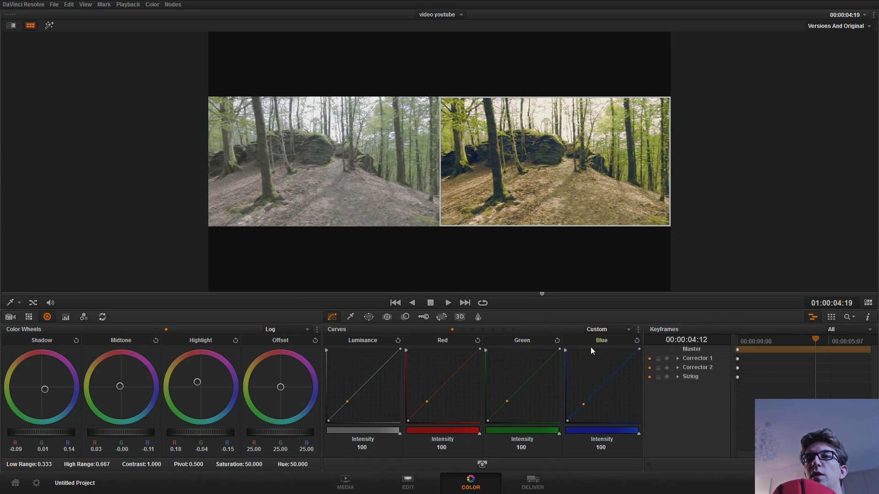
Show the Window controls, restore the standard viewer layout and move to 01:00:12:18 in the second clip
left_click(368, 318)
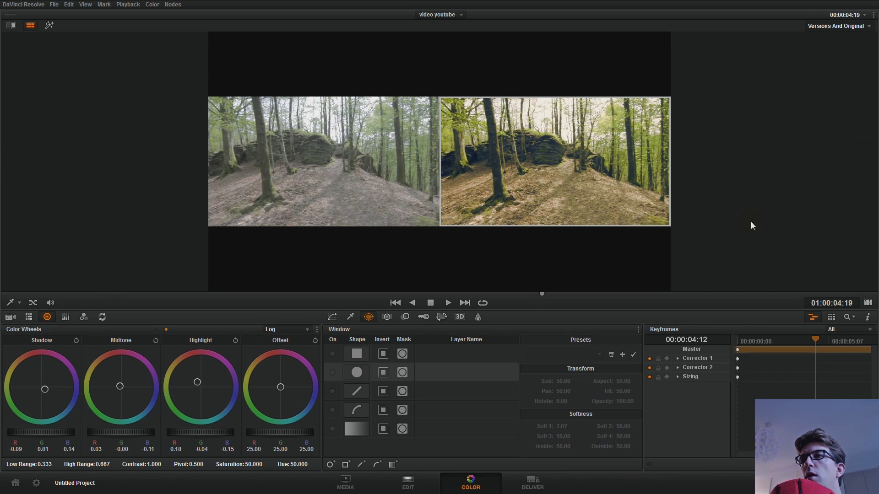
left_click(867, 304)
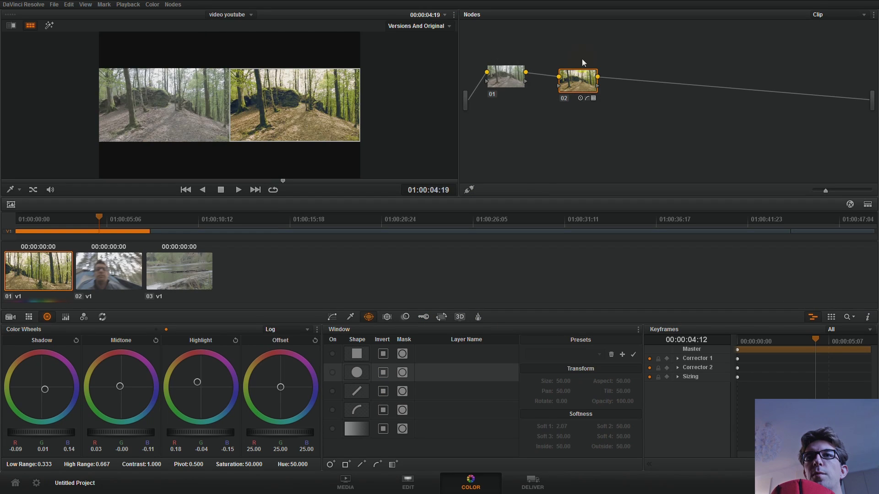
left_click(129, 263)
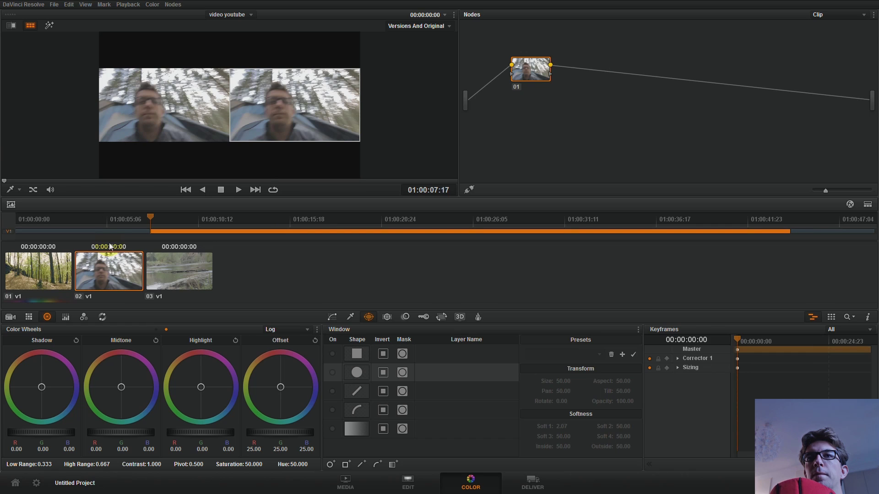
left_click_drag(149, 216, 239, 216)
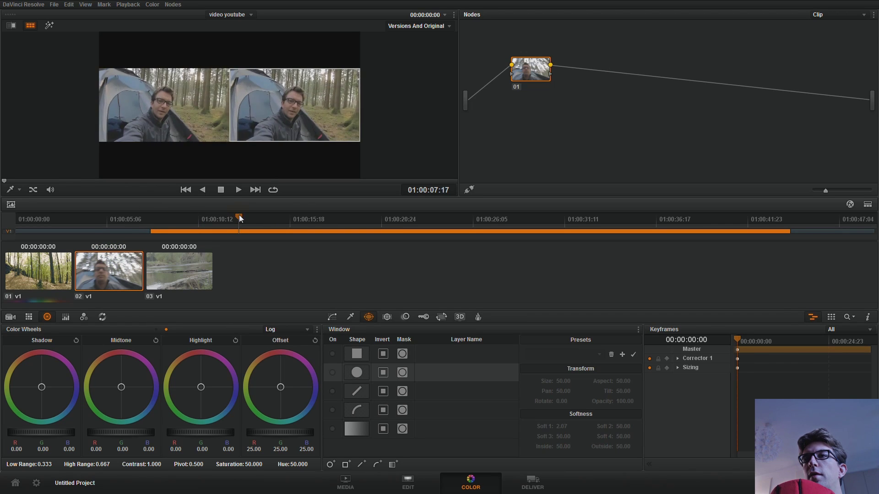
Add two serial nodes, 02 and 03, after node 01 of the second clip and space them out in a row
right_click(534, 68)
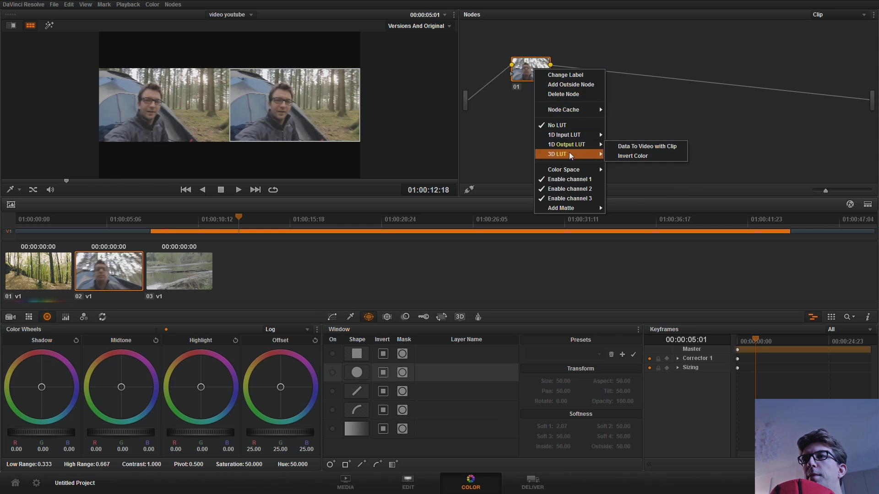
mouse_move(576, 114)
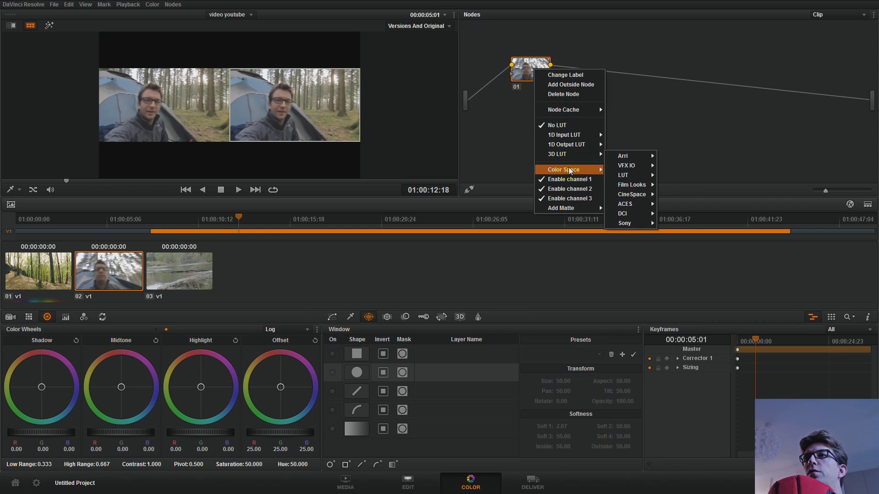
left_click(570, 84)
left_click_drag(572, 69, 592, 69)
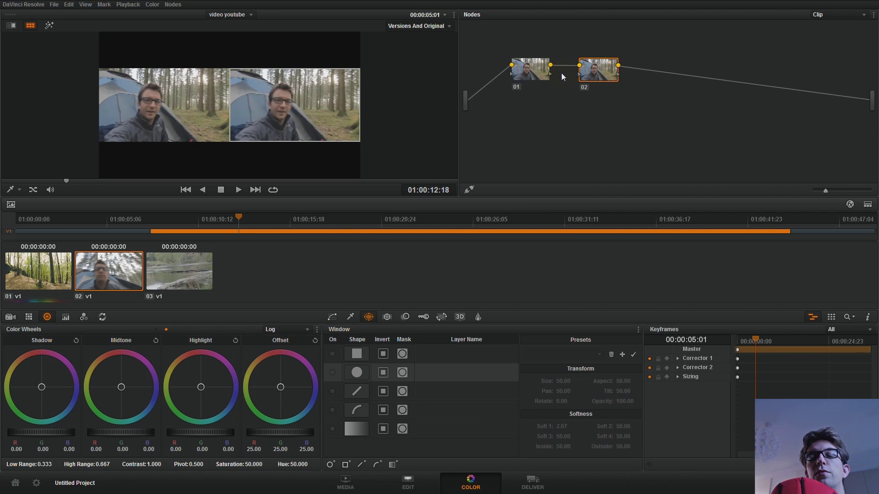
right_click(606, 73)
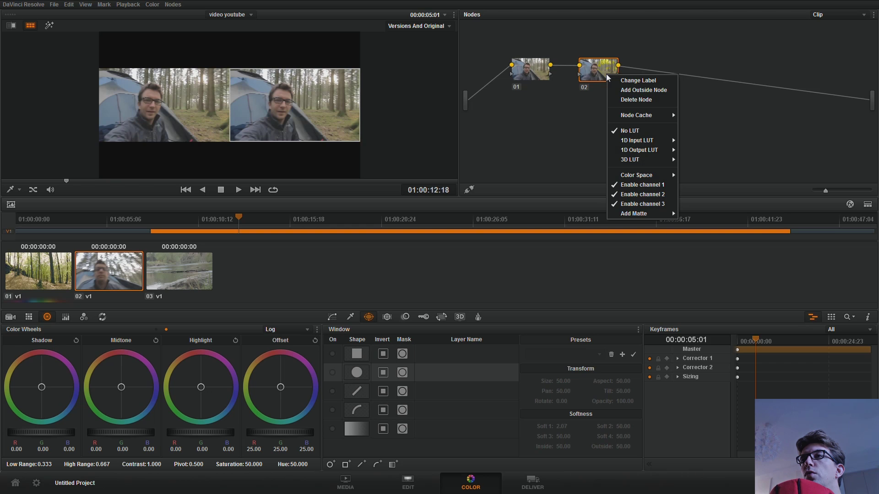
mouse_move(639, 118)
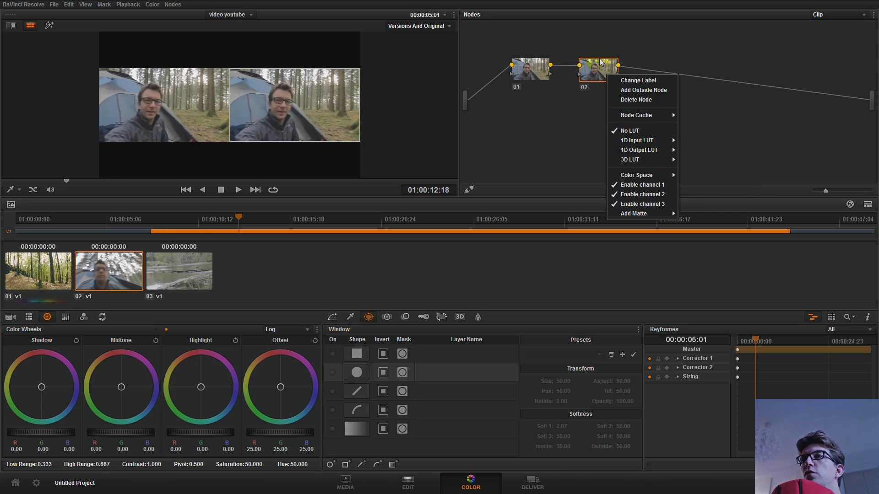
left_click(644, 90)
left_click_drag(641, 73, 672, 76)
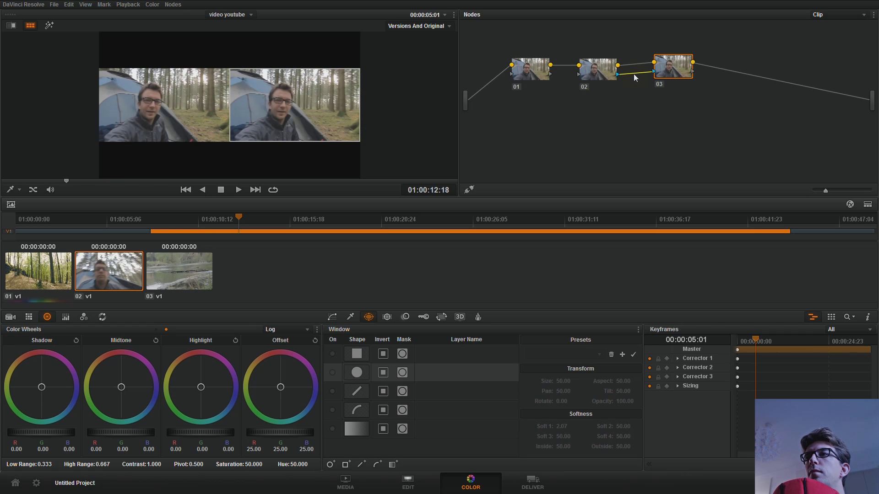
Apply the CineSpace DG-Cinestyle-LUT as a 3D LUT to node 02, and select node 03 and move it slightly lower
left_click(598, 68)
right_click(599, 67)
mouse_move(633, 153)
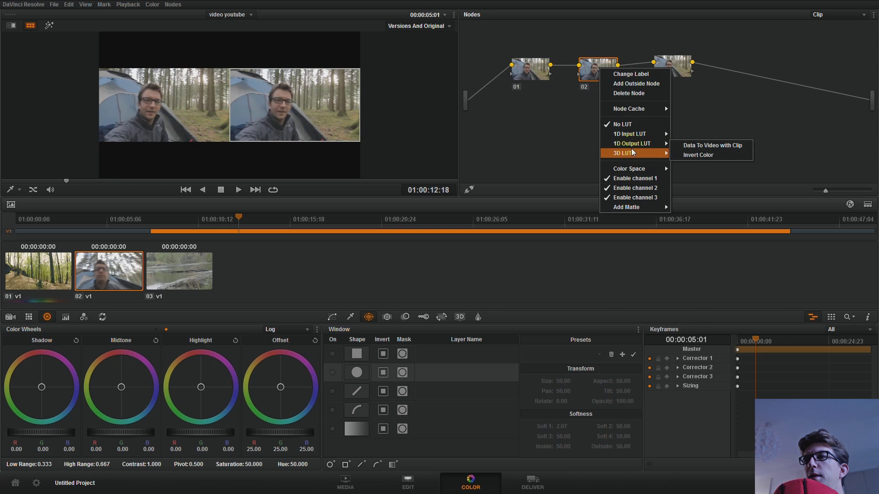
mouse_move(696, 194)
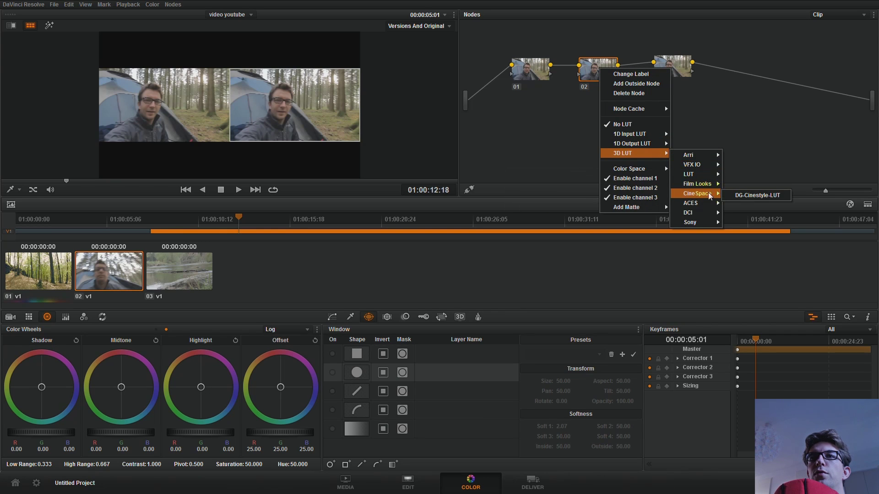
left_click(737, 196)
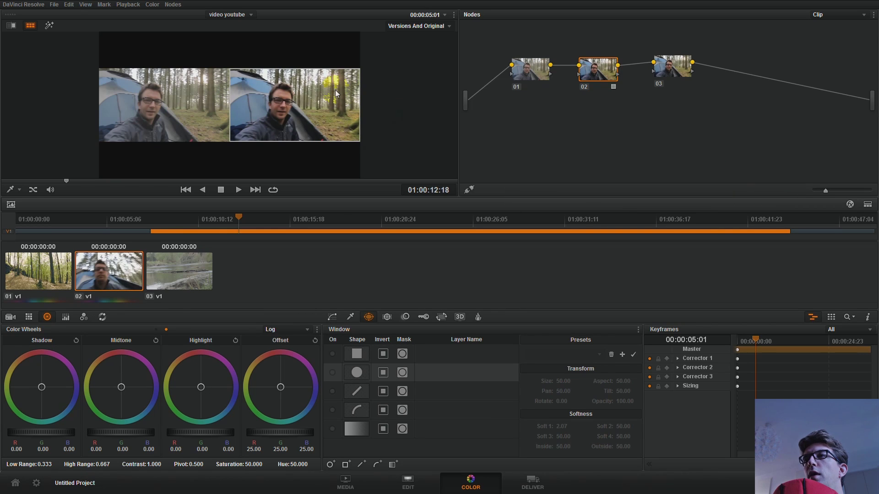
left_click(660, 69)
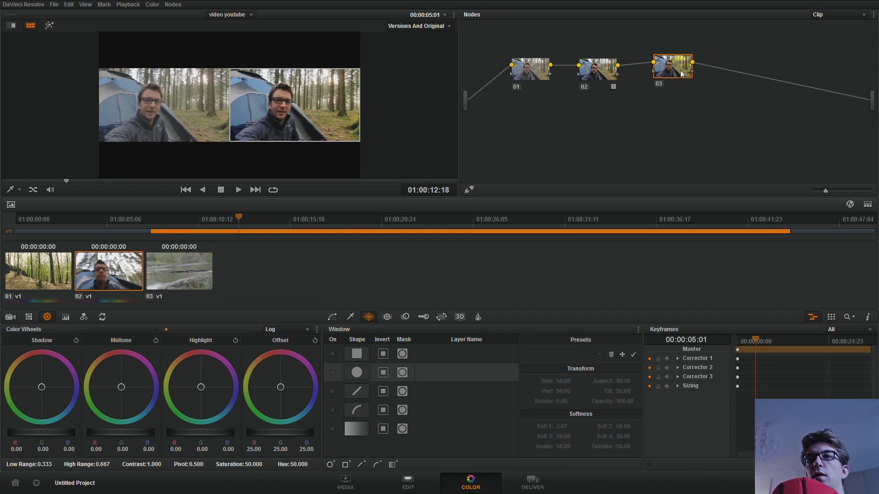
left_click_drag(659, 83, 655, 96)
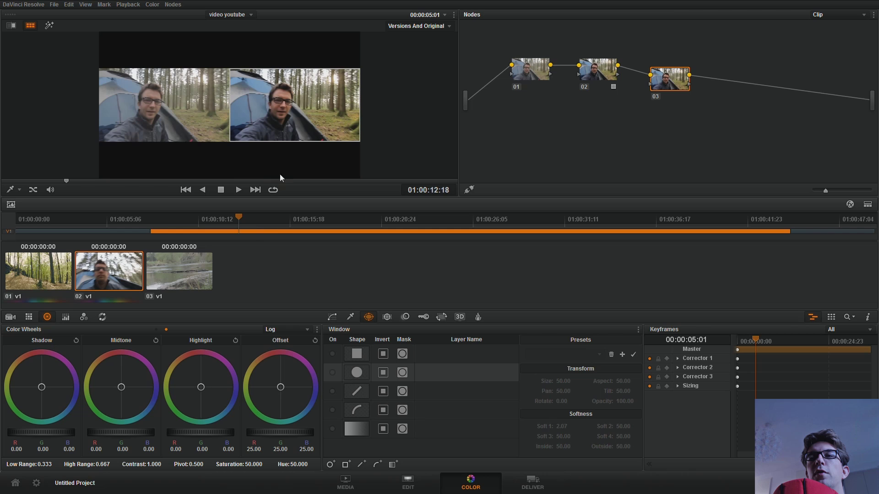
Play the second clip, move ahead to 01:00:28:16 in an enlarged split-screen viewer, and turn on a circular window
left_click(239, 190)
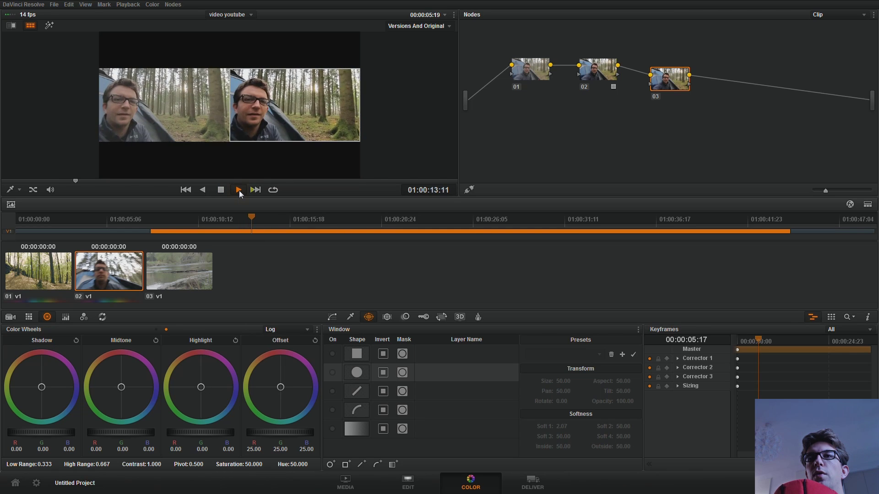
left_click_drag(292, 216, 518, 218)
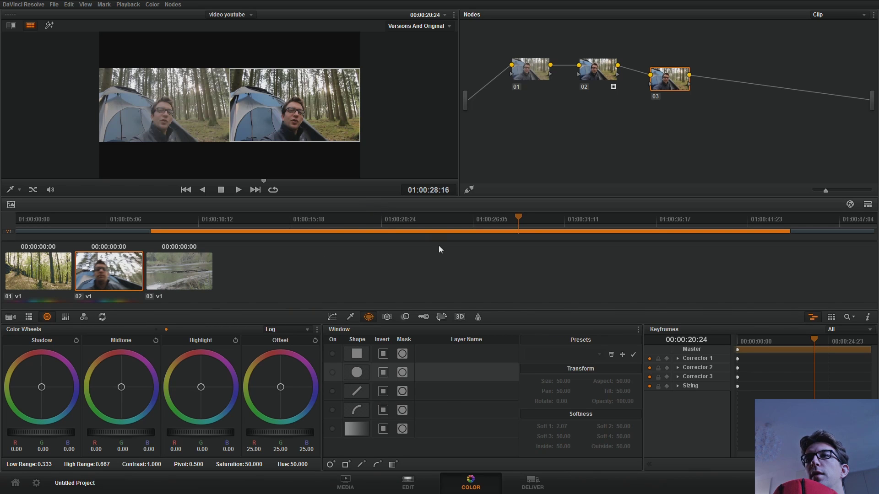
left_click(867, 205)
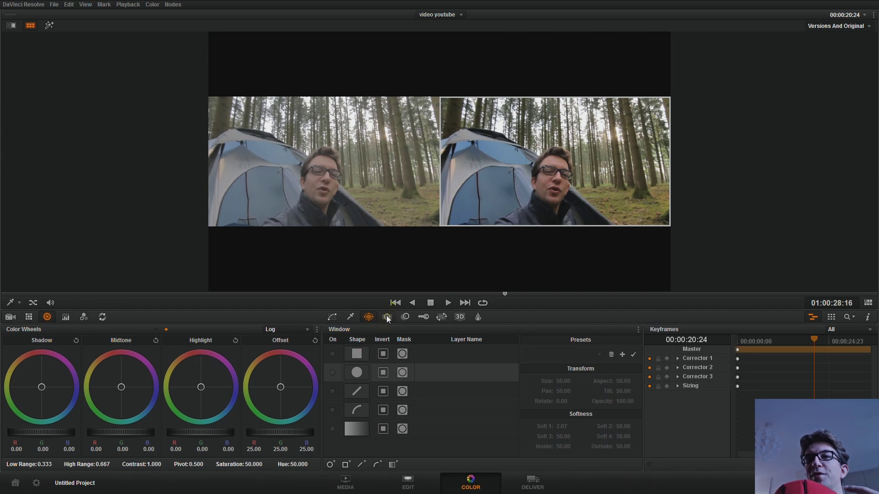
left_click(332, 373)
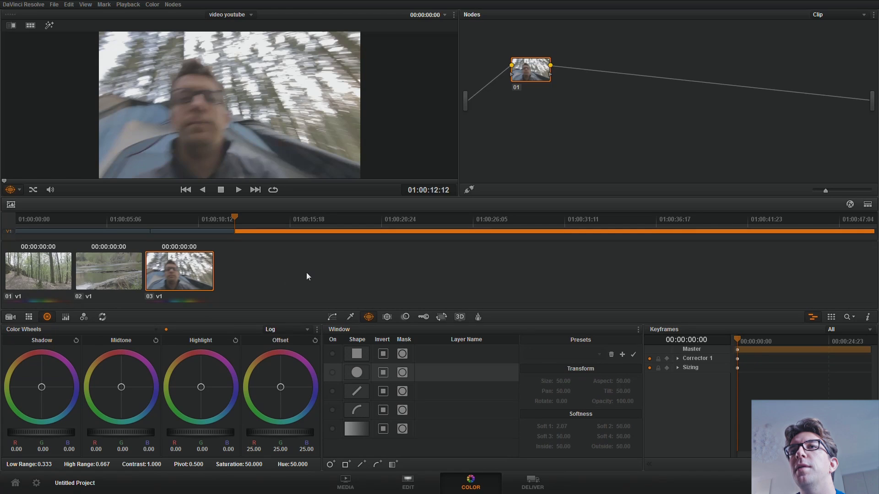
Play through the third clip and park the playhead at 01:00:33:05, where the face is clearly visible
left_click(239, 190)
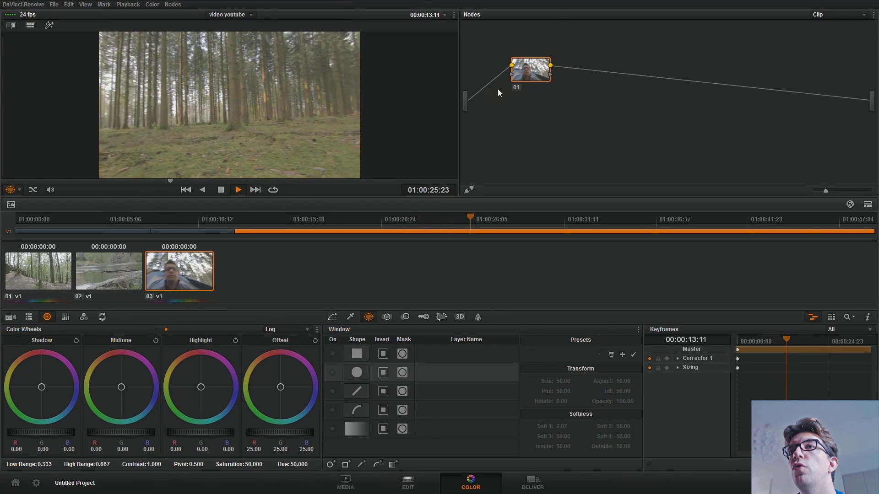
left_click(238, 191)
mouse_move(273, 180)
left_mouse_down()
mouse_move(251, 181)
mouse_move(260, 183)
left_mouse_up()
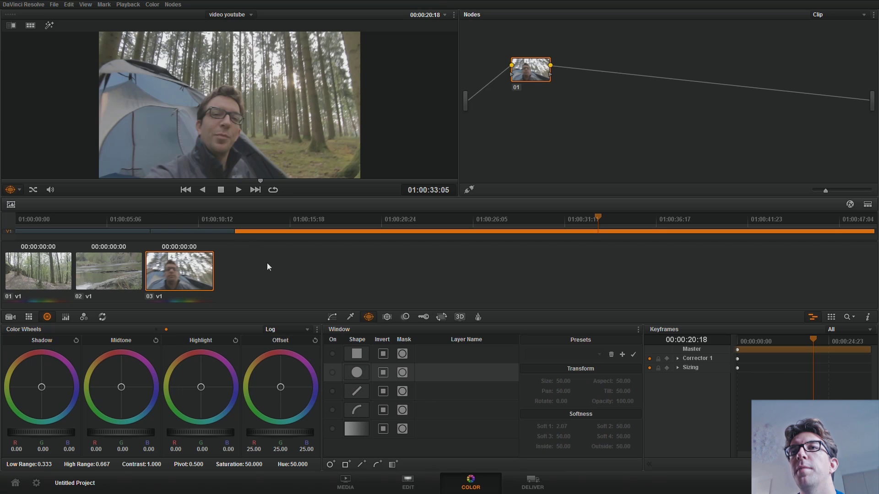
Turn on a circular window and fit it as an oval around the face, about size 27, aspect 33, pan 49.2 and tilt 48.7
left_click(332, 372)
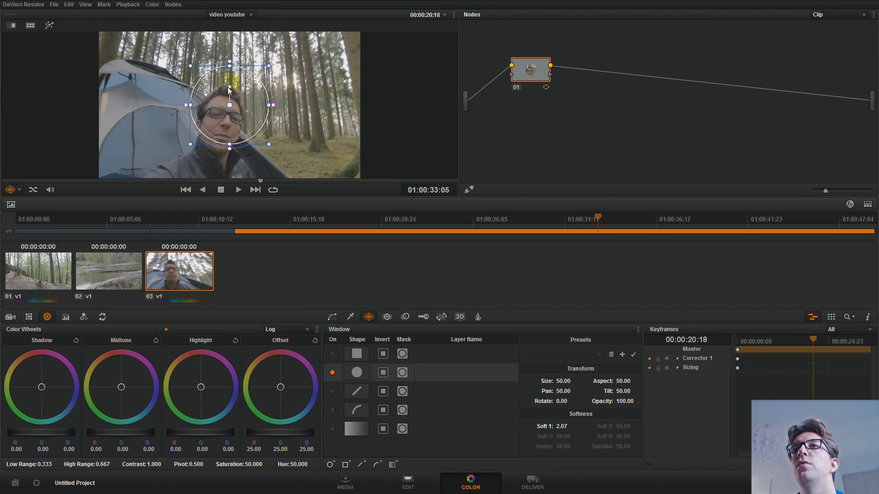
left_click_drag(229, 105, 226, 118)
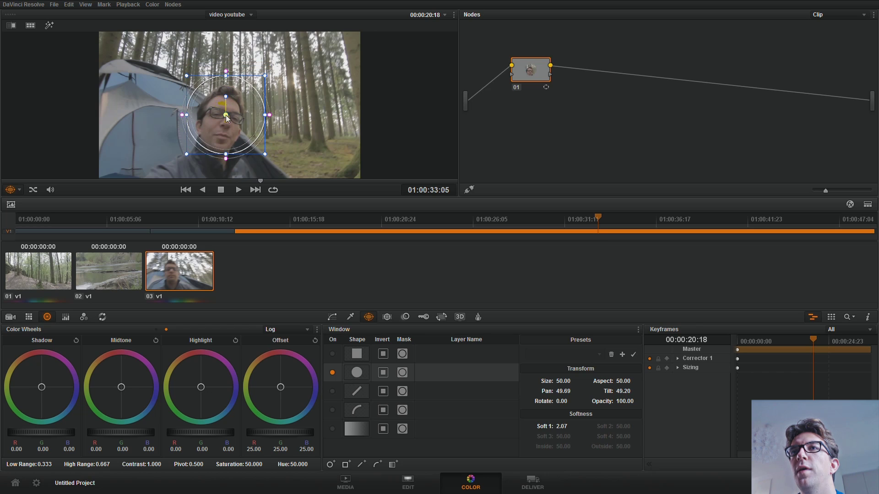
left_click_drag(226, 73, 226, 84)
left_click_drag(264, 115, 223, 124)
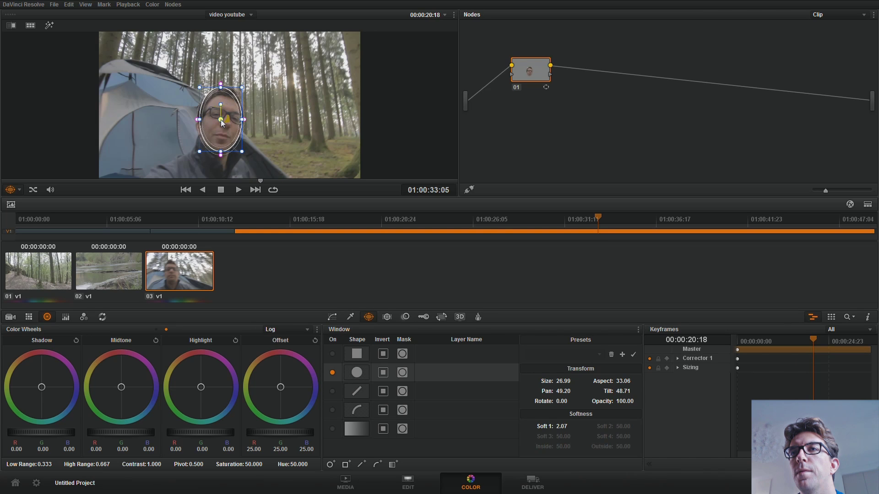
scroll(221, 122, "up", 4)
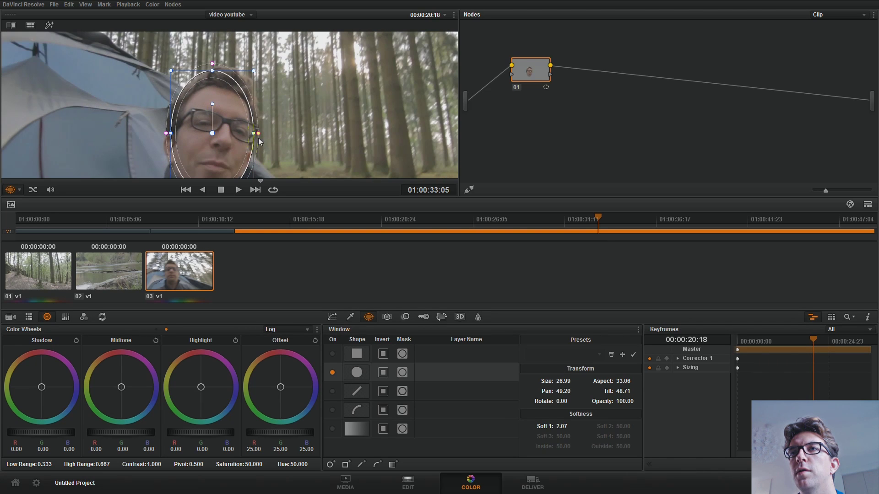
scroll(255, 133, "down", 2)
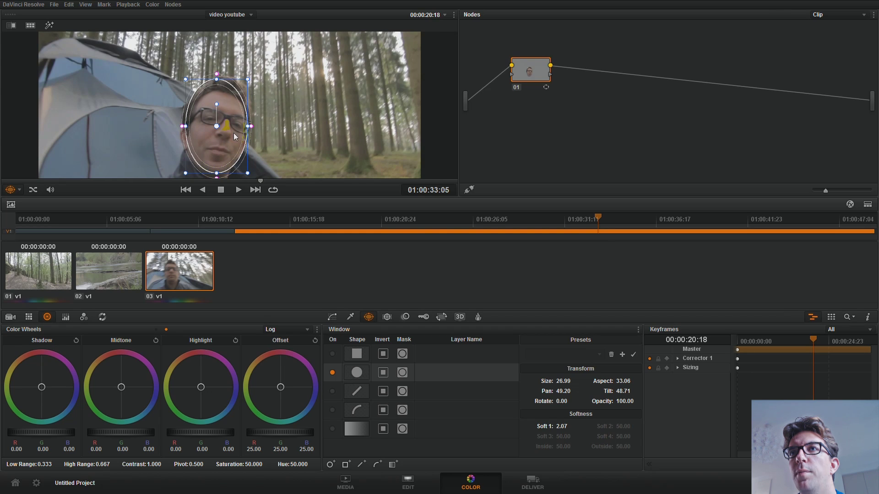
Rotate the face window to about 11 with softness about 5.3, and tint the face blue with Offset near R 17.69, G 24.90, B 47.23
mouse_move(247, 80)
left_mouse_down()
mouse_move(252, 84)
mouse_move(217, 66)
mouse_move(242, 76)
left_mouse_up()
left_click_drag(217, 103, 218, 132)
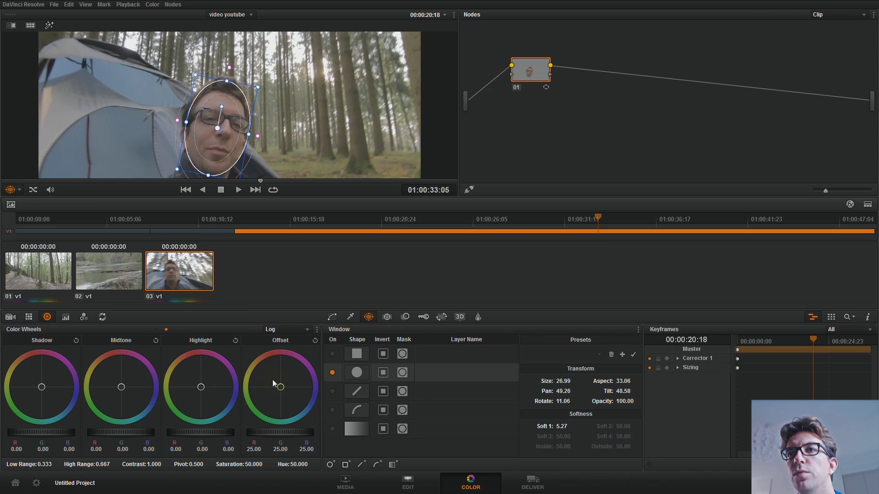
left_click_drag(281, 388, 388, 430)
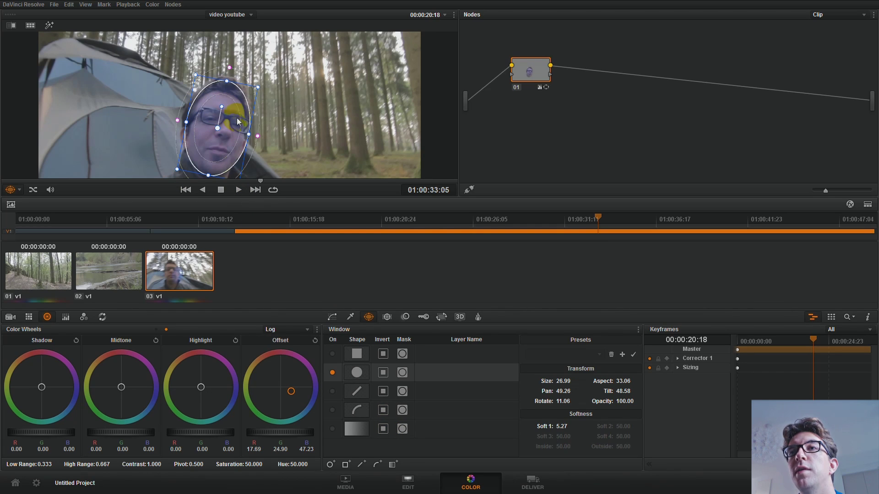
Track the face window forward through the third clip with pan, tilt, zoom and rotate enabled, stopping at 01:00:39:07
left_click(387, 318)
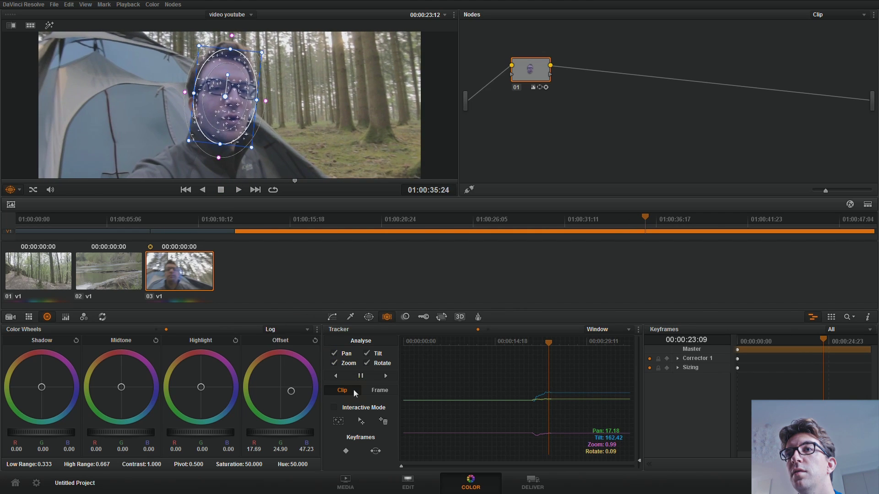
left_click(360, 376)
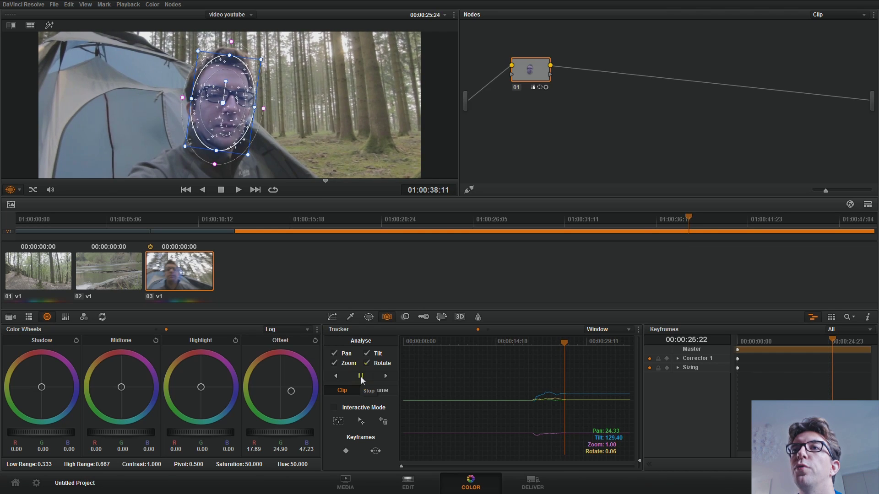
left_click(360, 376)
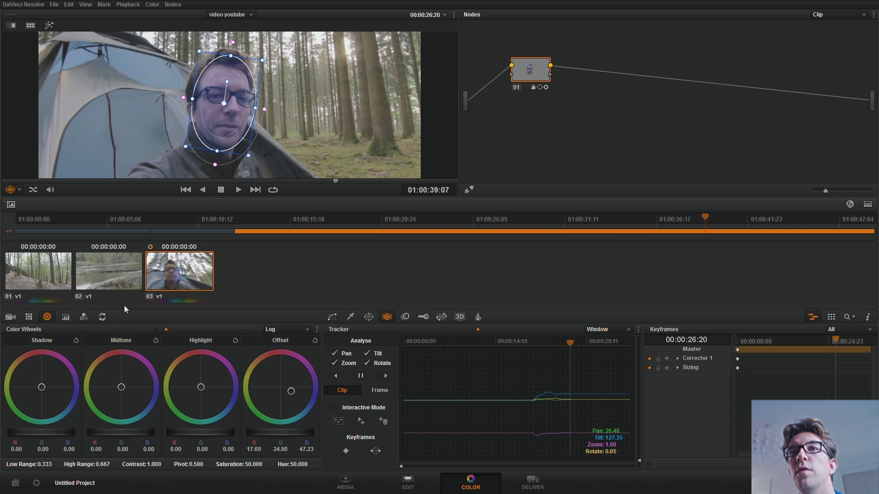
Scrub the third clip with and without the window outline to examine how the tracked blue tint follows the face, ending at 01:00:33:09
left_click(331, 318)
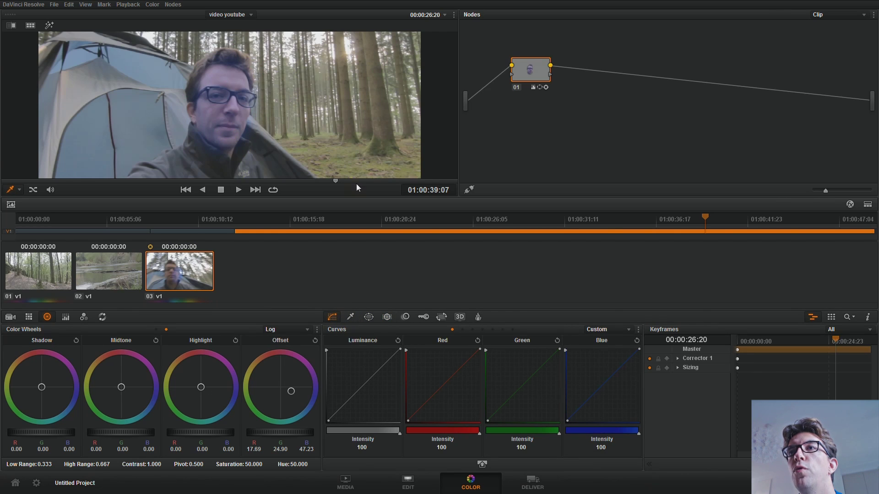
left_click_drag(707, 219, 405, 249)
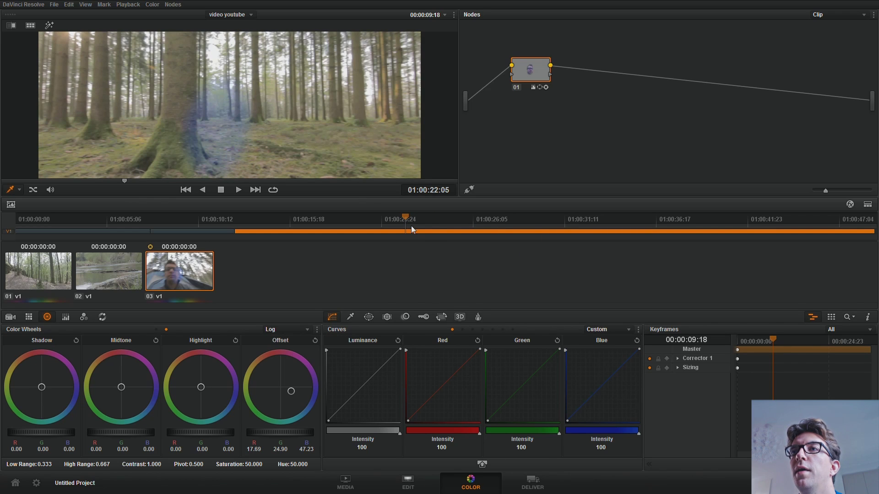
left_click_drag(405, 217, 579, 268)
left_click(387, 317)
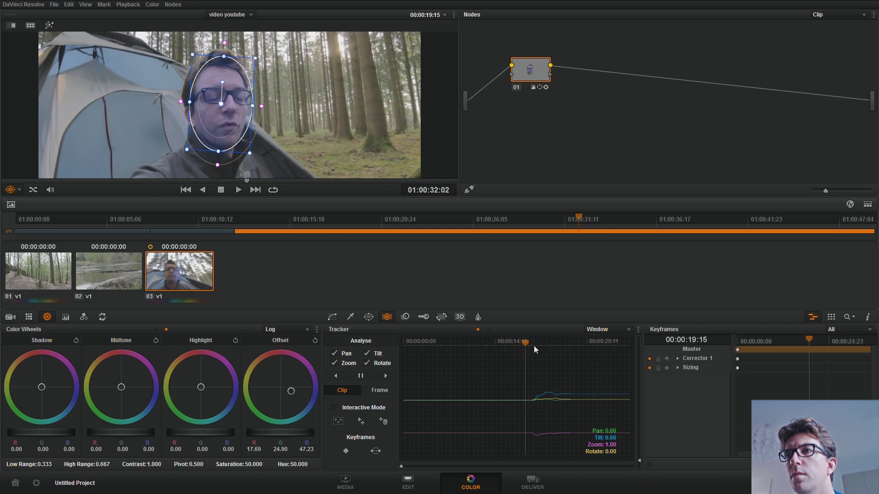
left_click(566, 341)
left_click(538, 342)
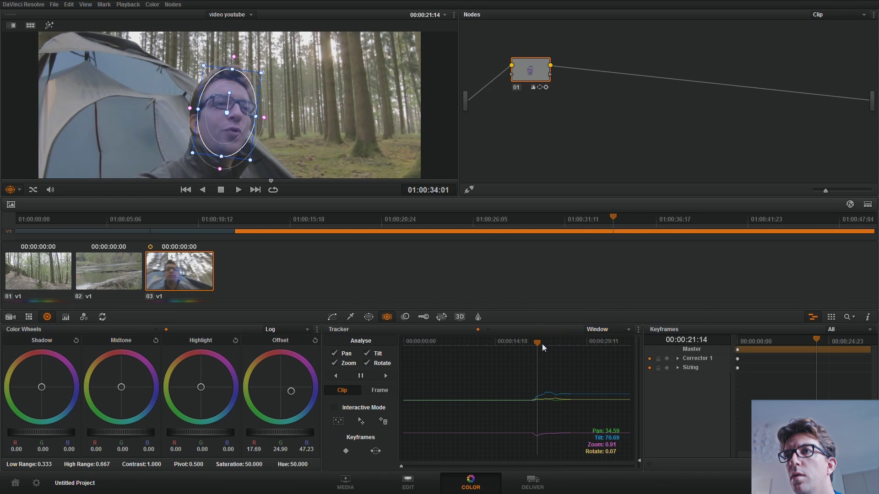
left_click_drag(538, 341, 490, 342)
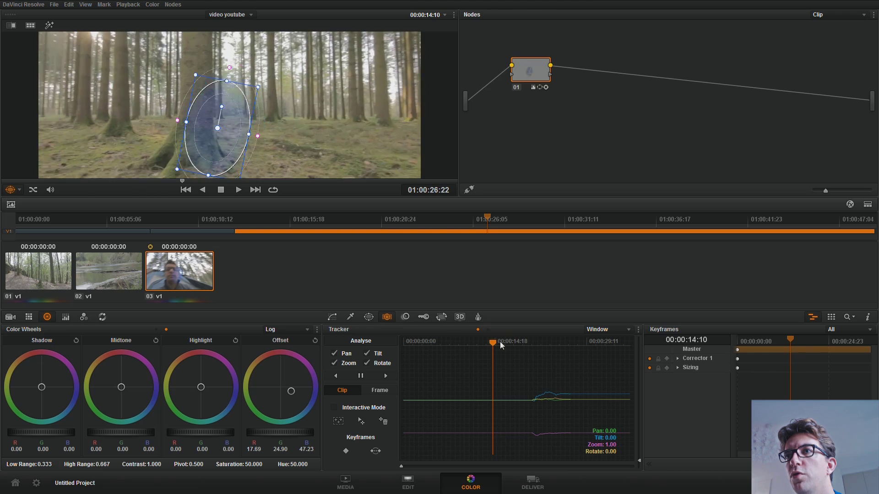
left_click(527, 342)
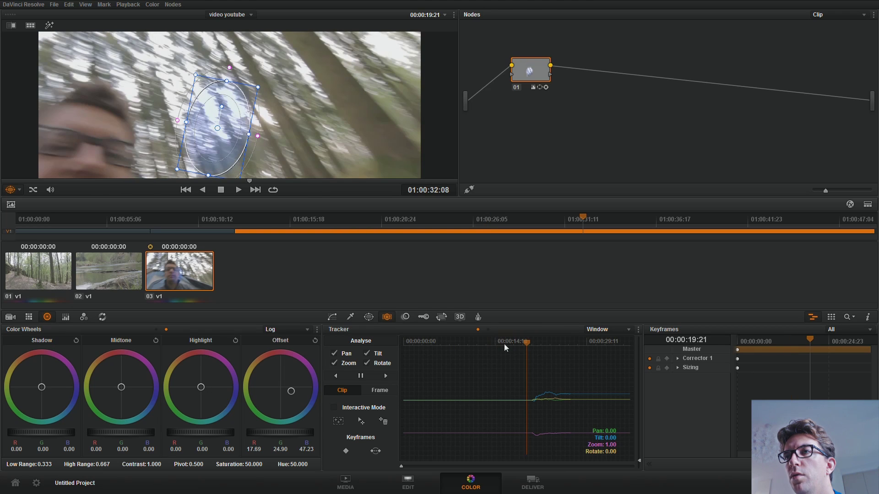
left_click(534, 342)
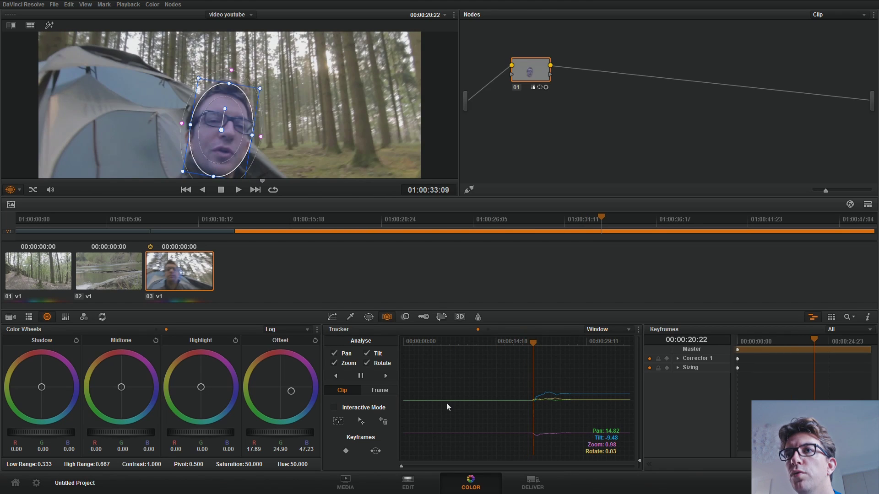
left_click(348, 390)
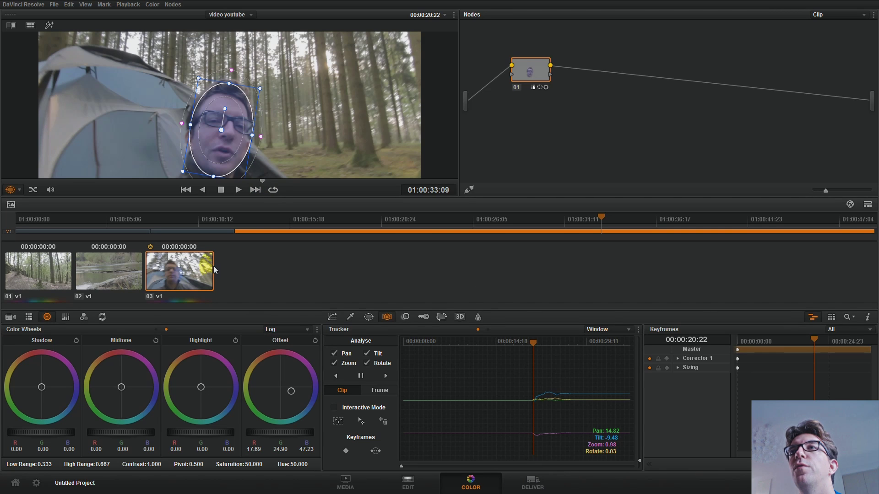
Apply the CineSpace DG-Cinestyle-LUT as a 3D LUT to node 01 of the second clip
left_click(108, 265)
right_click(539, 74)
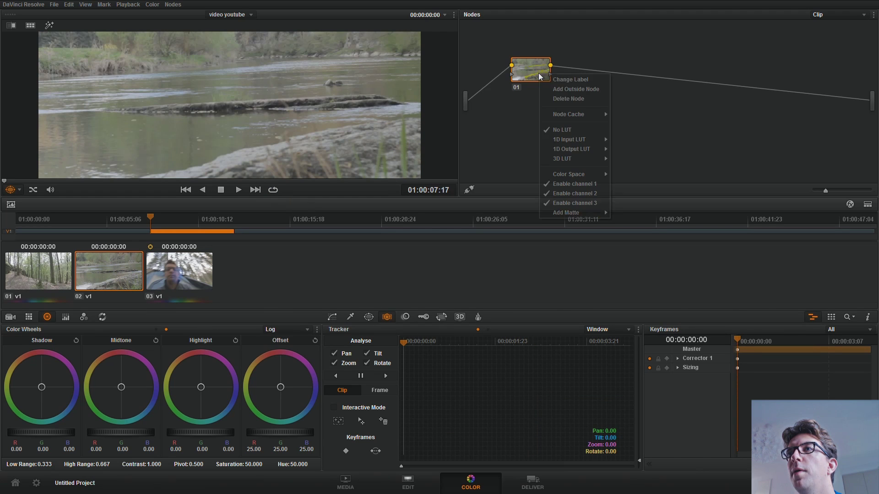
mouse_move(571, 159)
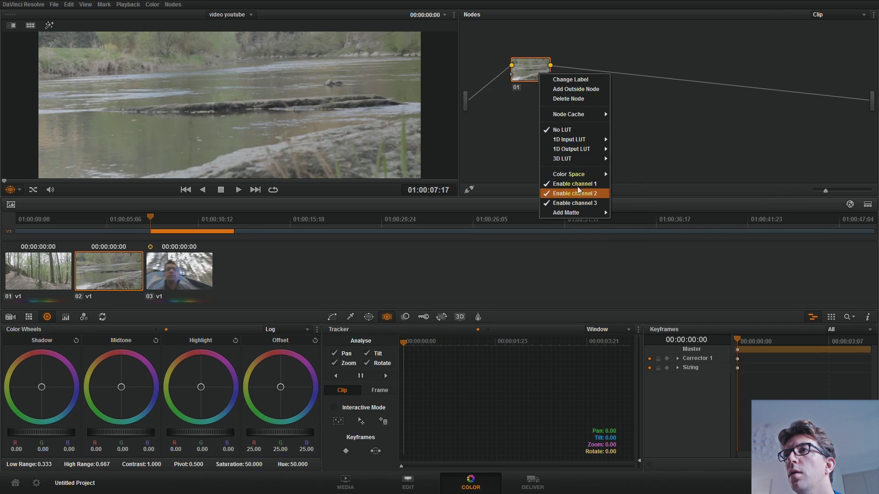
mouse_move(643, 190)
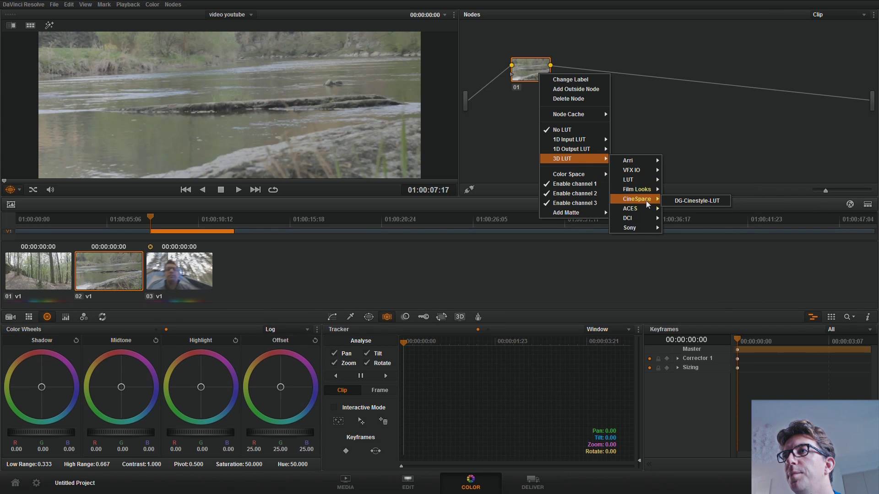
left_click(691, 200)
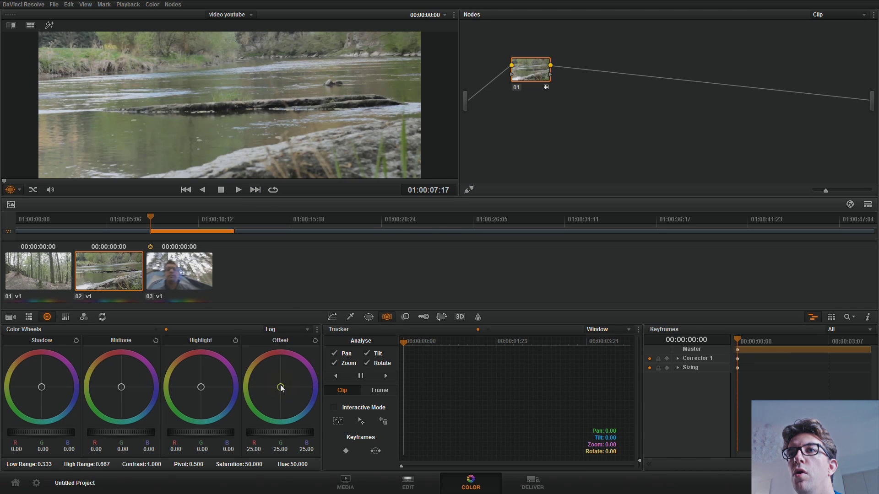
Warm the river clip's midtones to about R 0.04, G -0.01, B -0.07 and its highlights to about R 0.04, G -0.01, B -0.05
left_click_drag(122, 390, 119, 385)
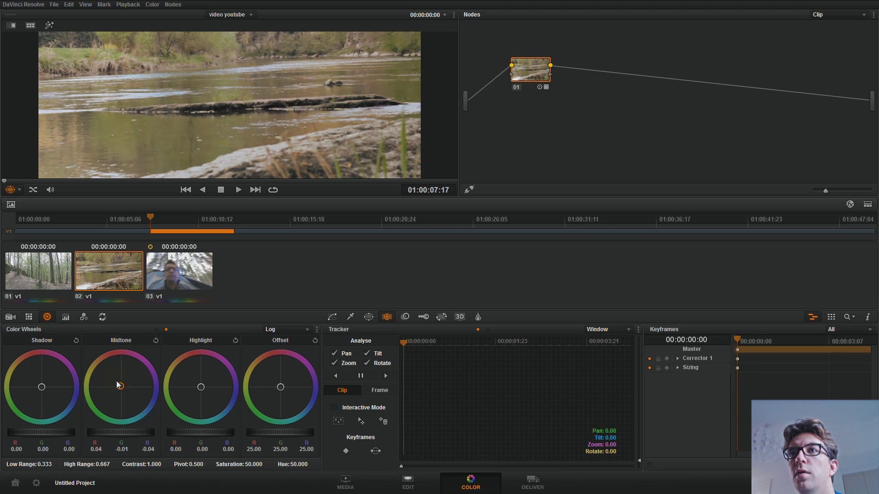
scroll(255, 130, "down", 3)
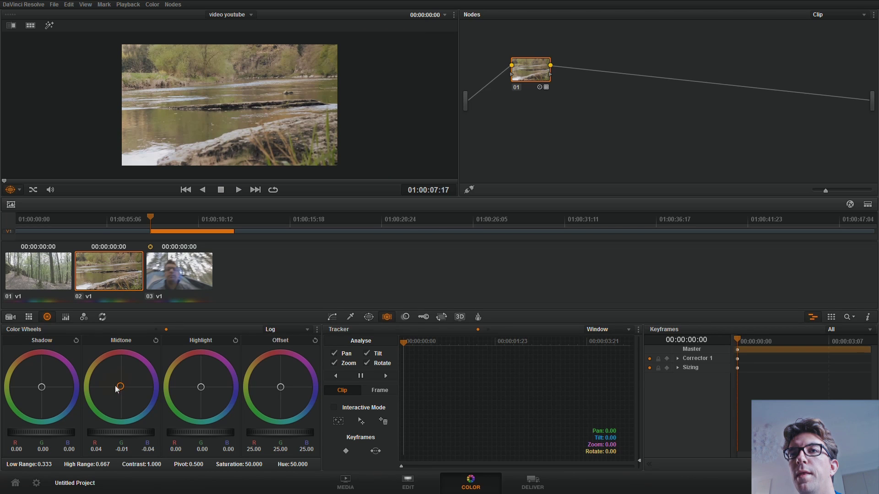
left_click_drag(123, 392, 117, 387)
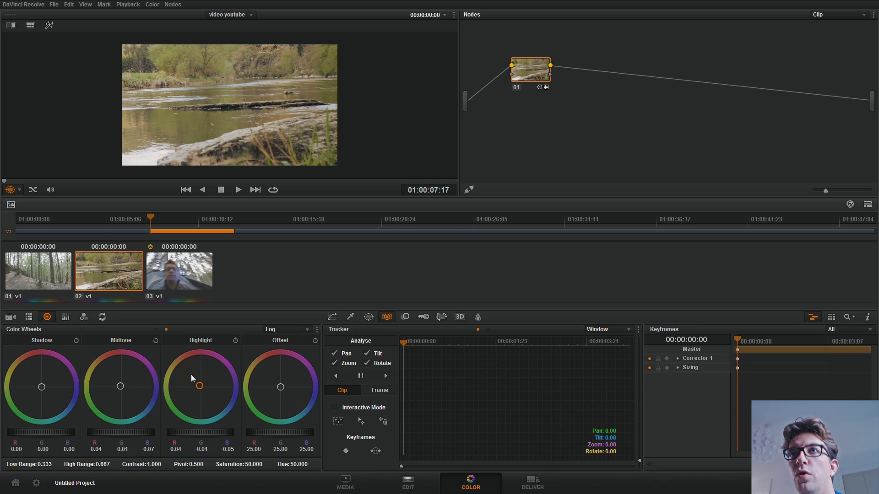
Cool the shadows to about R -0.07, G 0.01, B 0.06, and reduce contrast to 0.908 and saturation to 40.8
left_click_drag(44, 393, 50, 397)
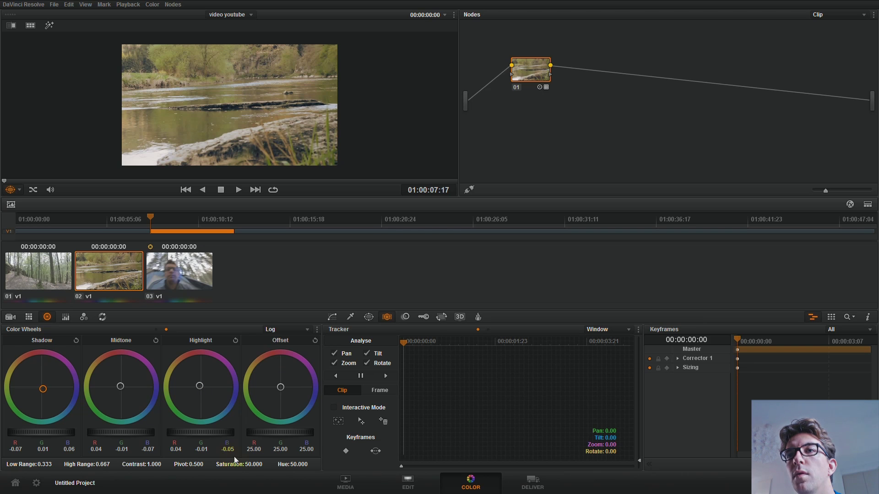
left_click_drag(251, 468, 248, 468)
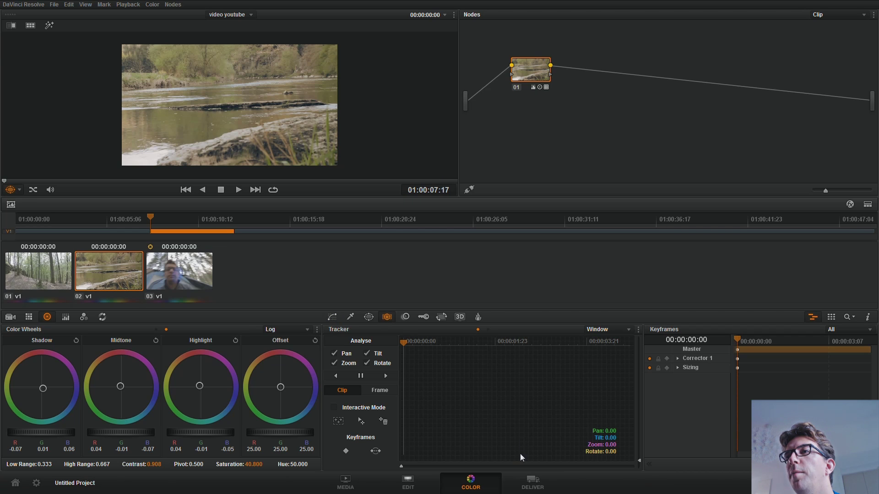
Go to the Deliver page and examine the intermediate and advanced render settings, ending on the basic ones
left_click(532, 482)
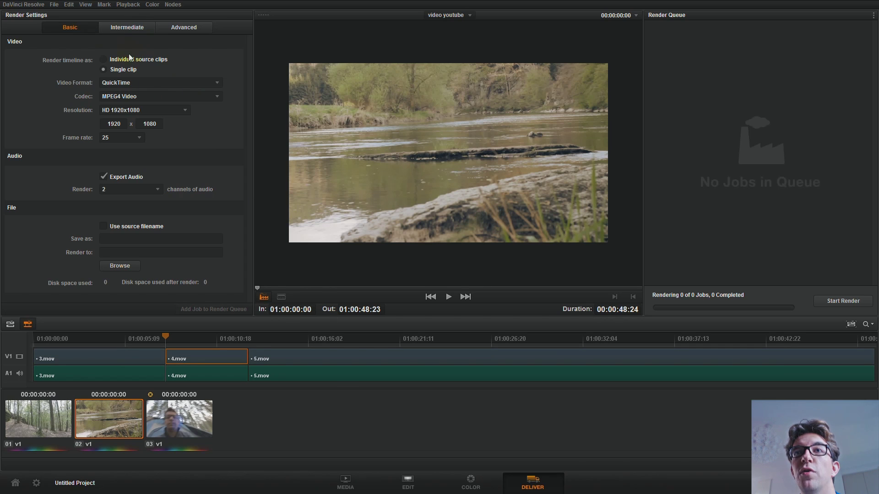
left_click(135, 26)
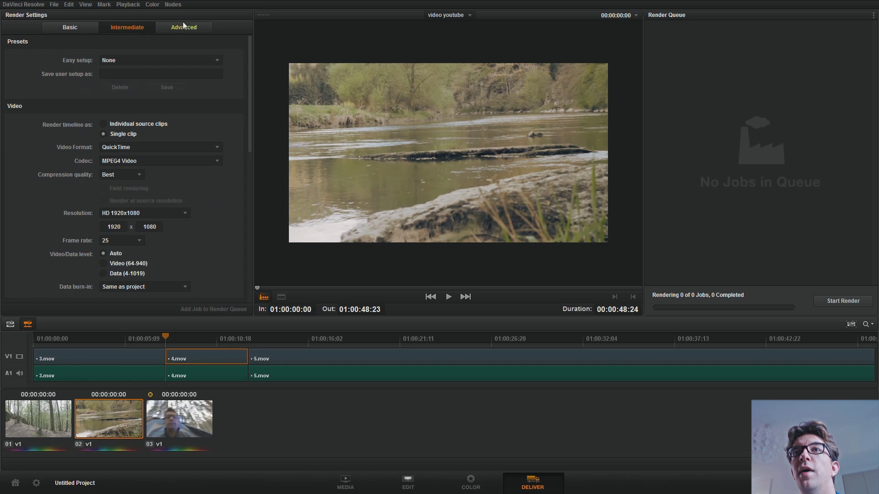
scroll(208, 100, "down", 10)
scroll(208, 107, "up", 10)
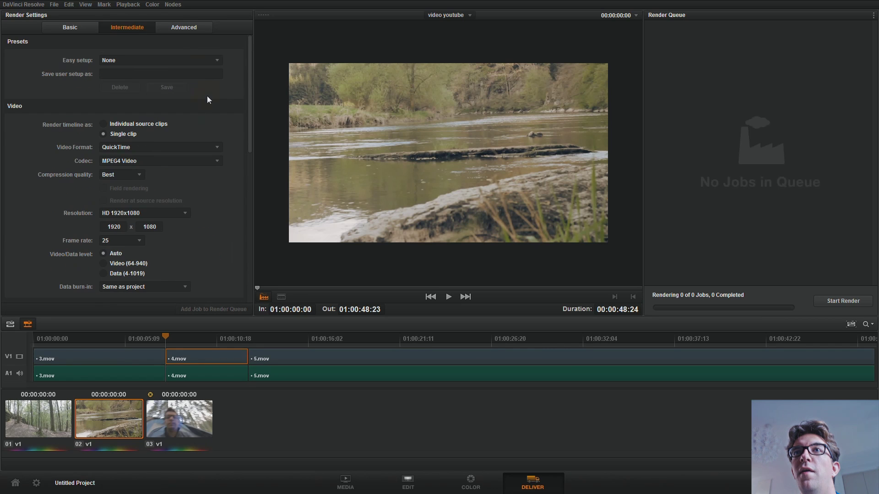
left_click(192, 32)
scroll(154, 170, "down", 10)
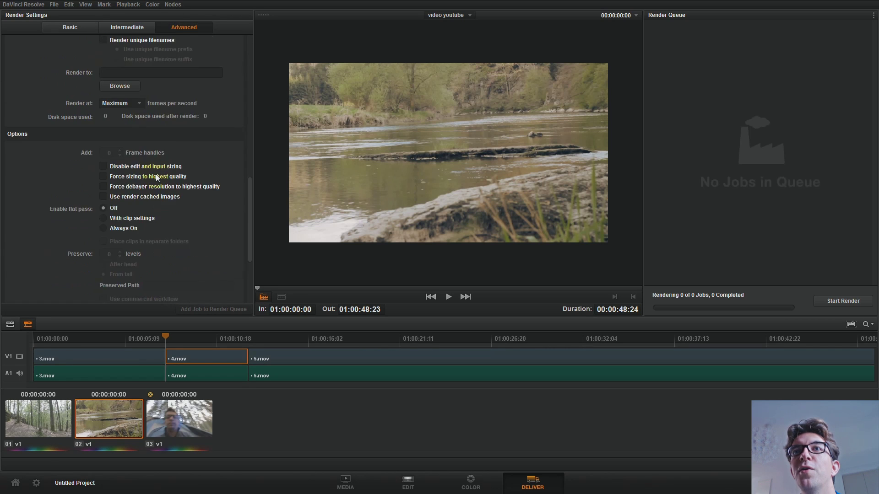
scroll(156, 174, "up", 10)
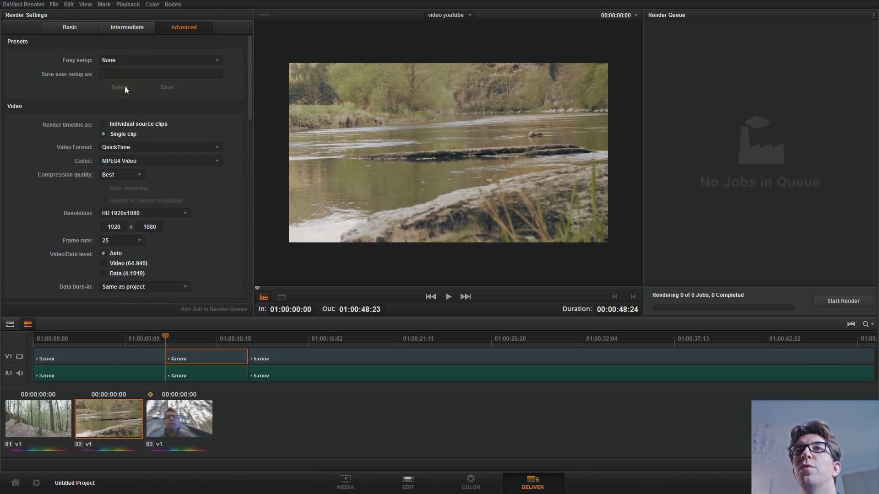
left_click(78, 29)
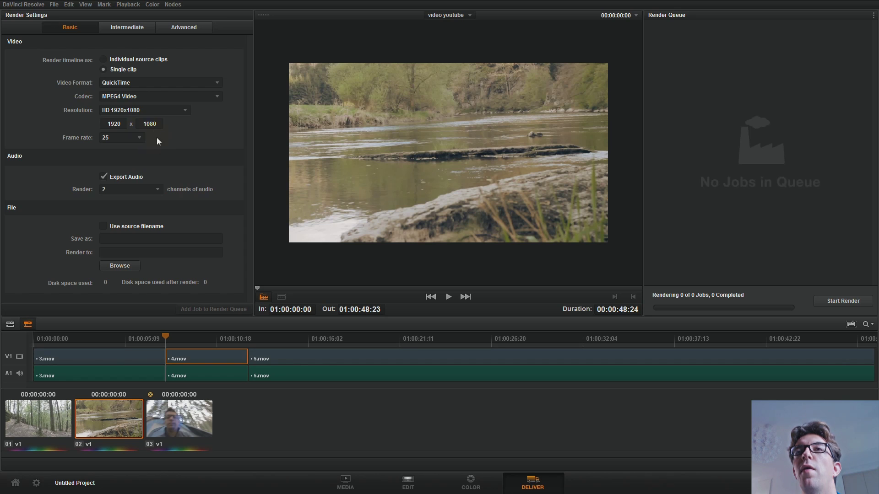
Set the render resolution to HD 720P
left_click(125, 111)
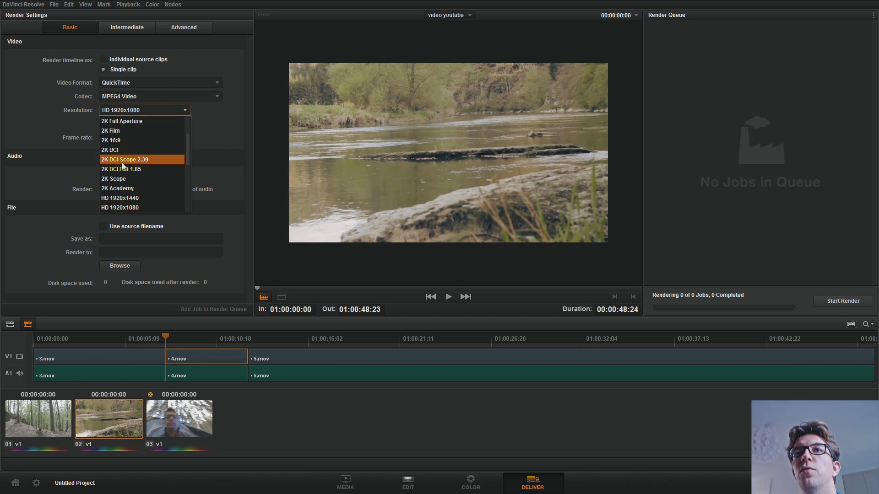
scroll(125, 196, "down", 3)
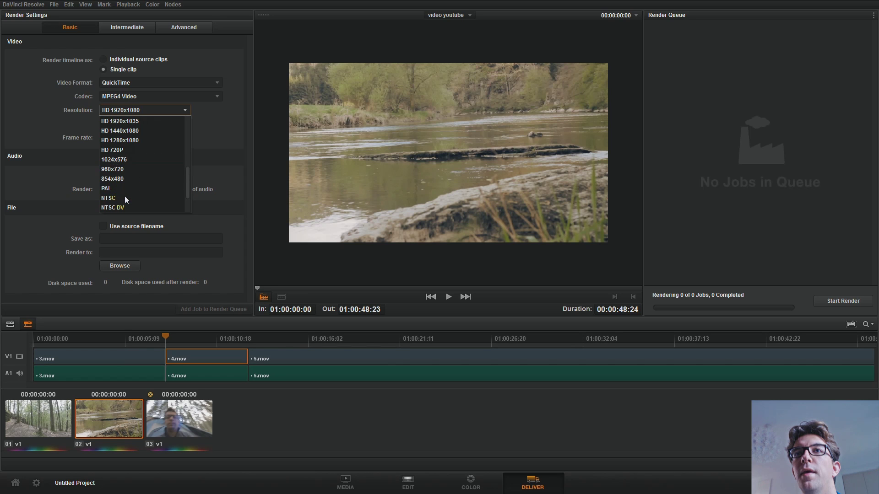
left_click(128, 150)
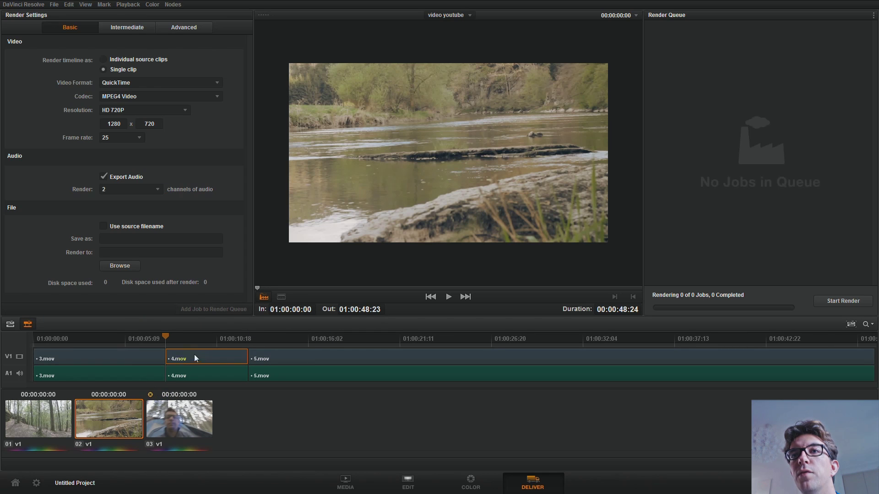
Look through the three timeline clips and limit the render range to the first clip, 3.mov, using Render This Clip
left_click(147, 358)
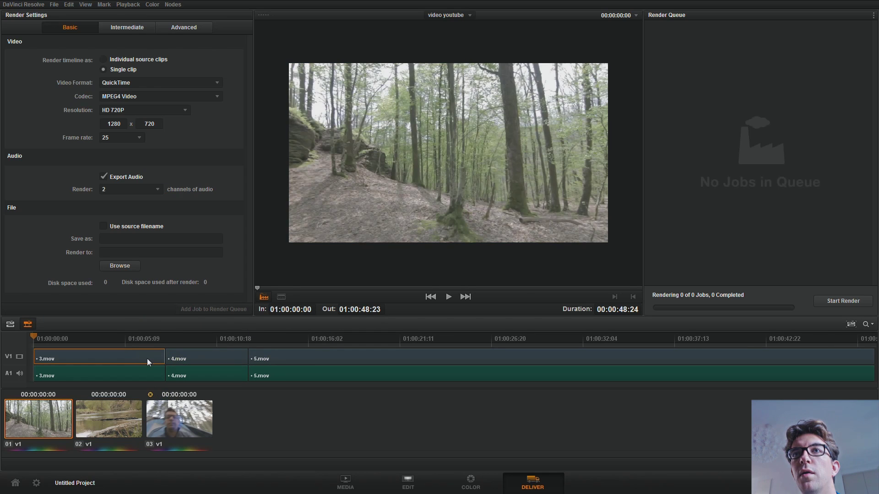
left_click(198, 357)
left_click(290, 351)
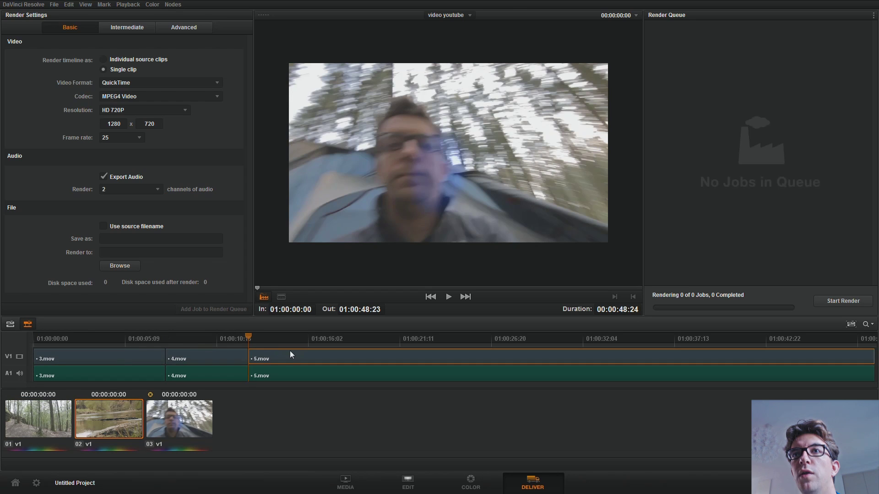
left_click(119, 358)
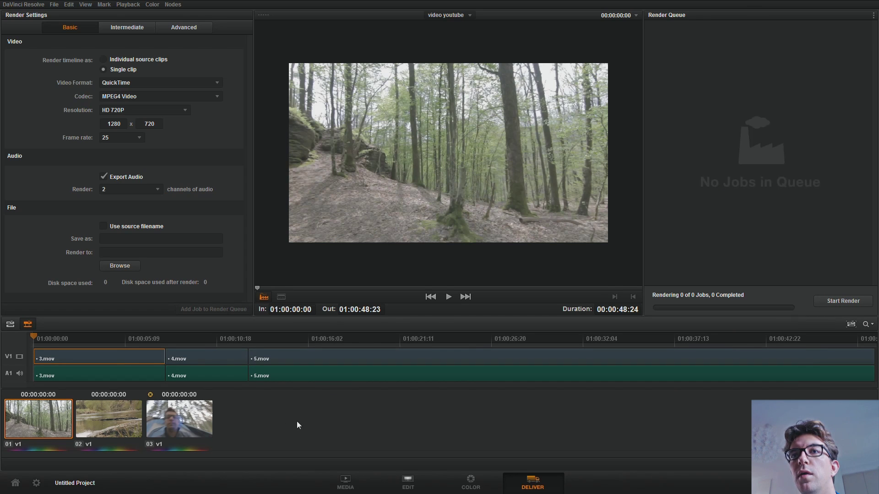
right_click(50, 417)
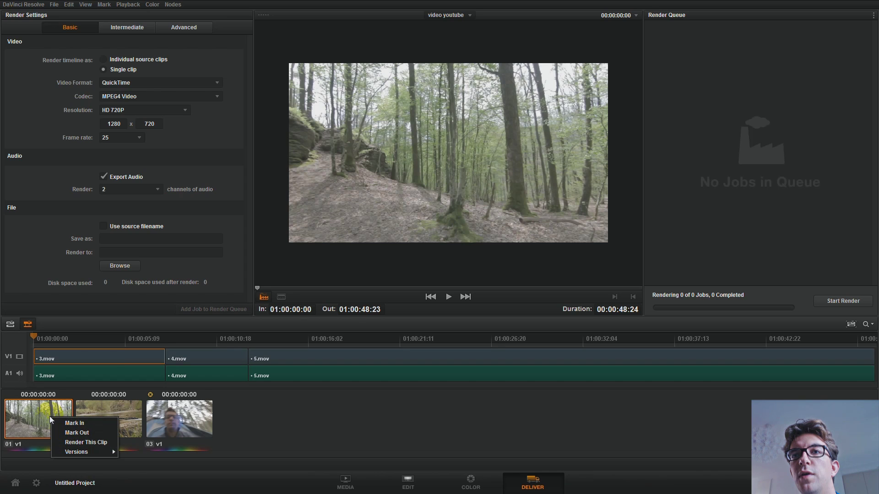
left_click(73, 442)
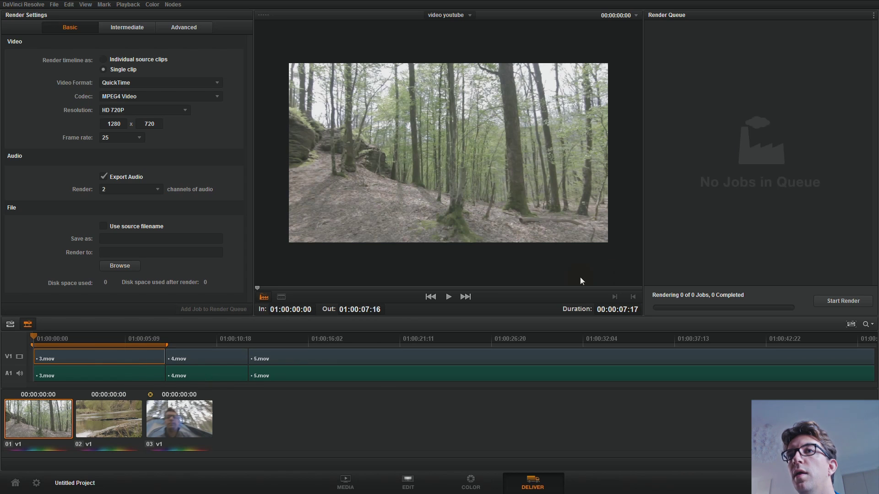
left_click_drag(116, 340, 97, 394)
left_click(84, 421)
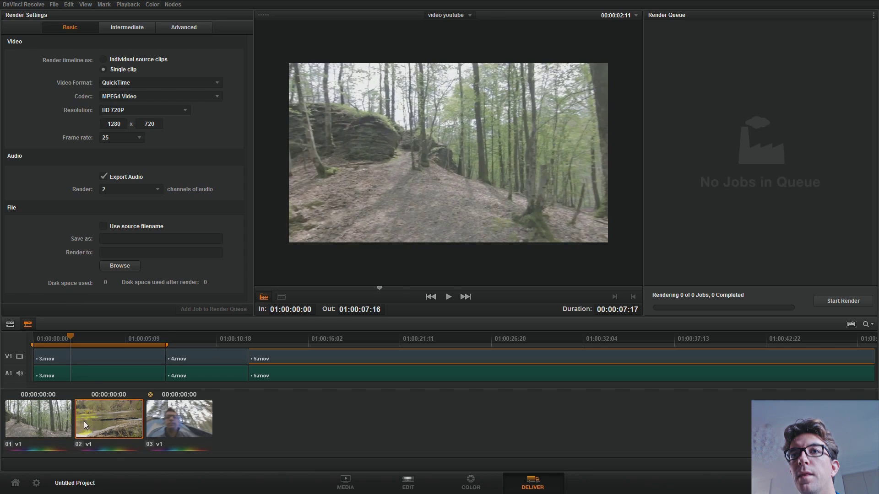
right_click(90, 419)
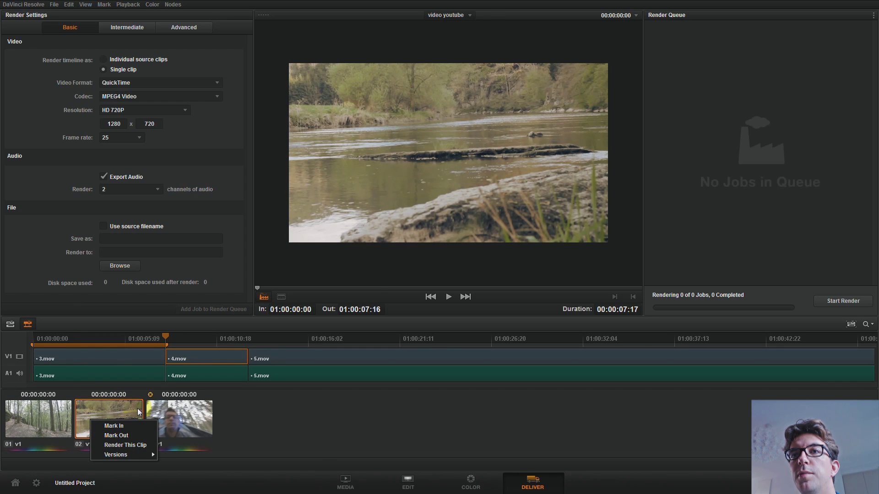
mouse_move(125, 454)
left_click(321, 415)
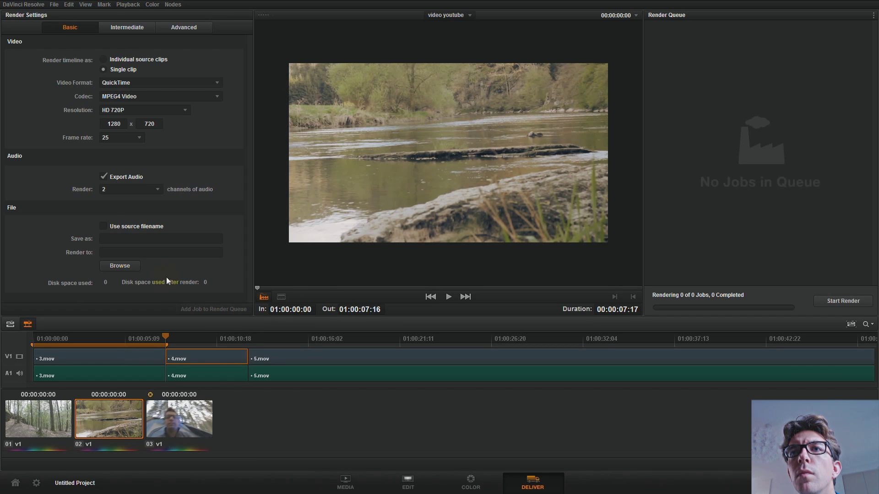
With the first clip selected, enable the source filename for the output and set the render destination to G:\x-Video
left_click(27, 406)
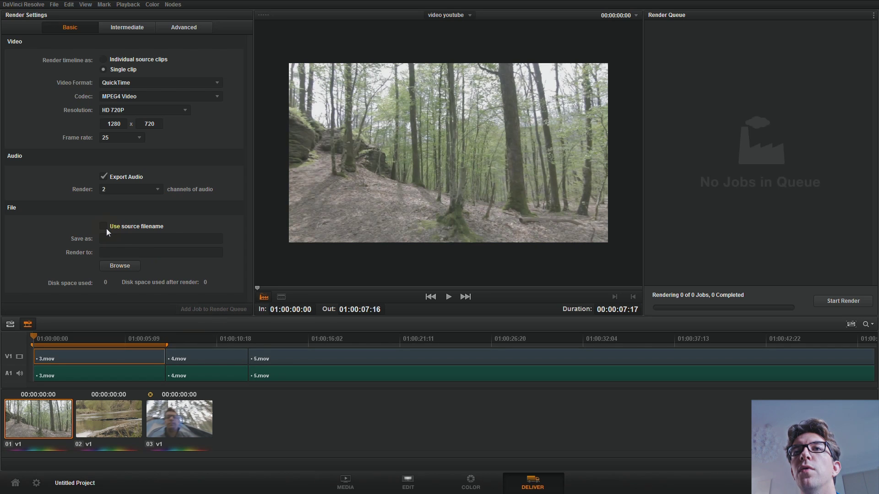
left_click(107, 243)
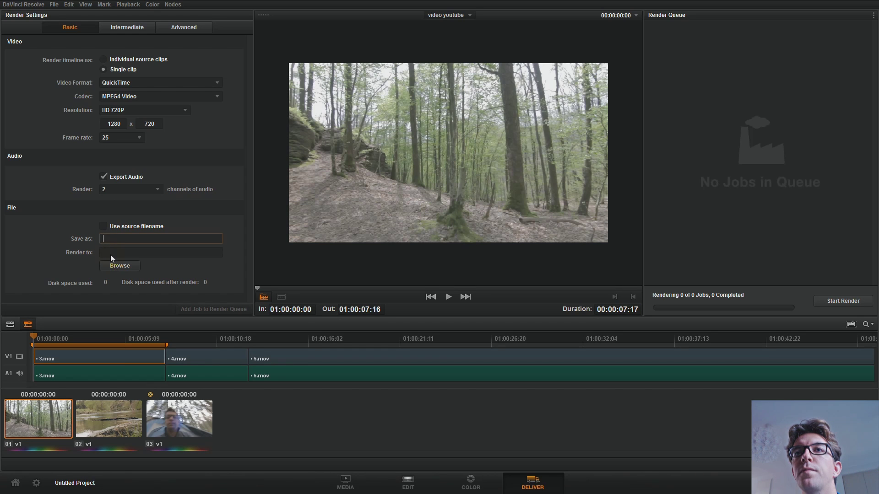
left_click(105, 228)
left_click(106, 252)
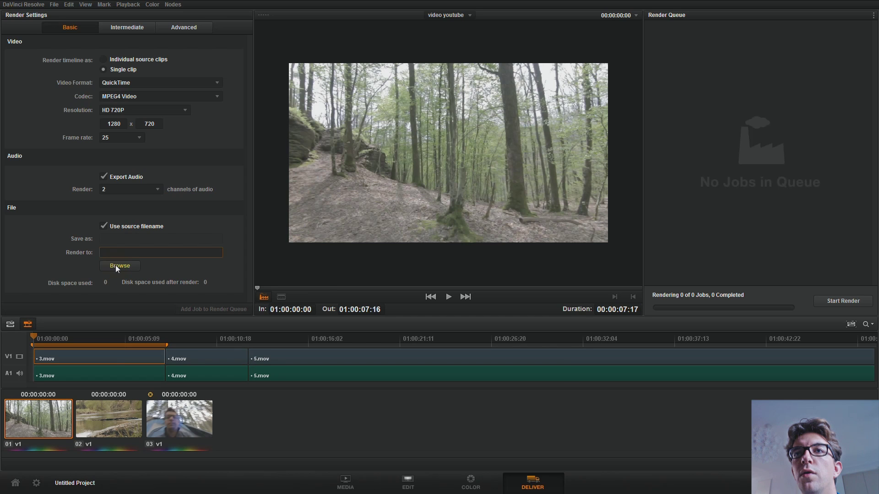
left_click(116, 265)
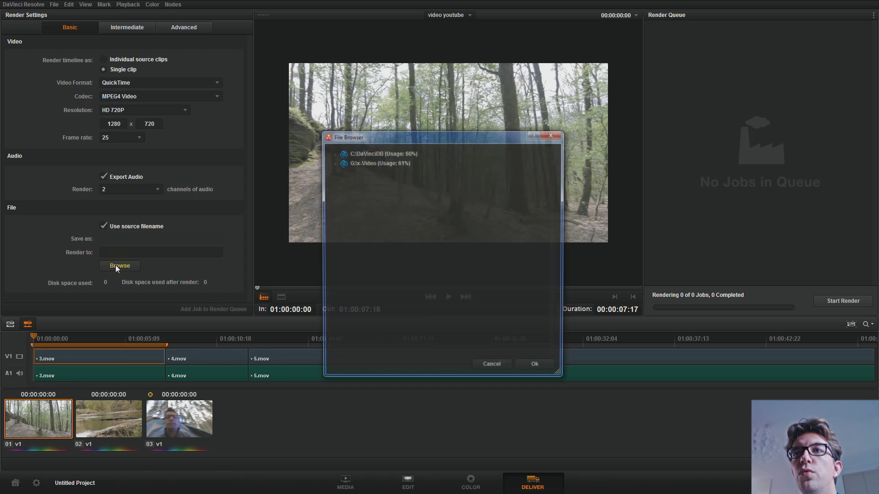
left_click(374, 165)
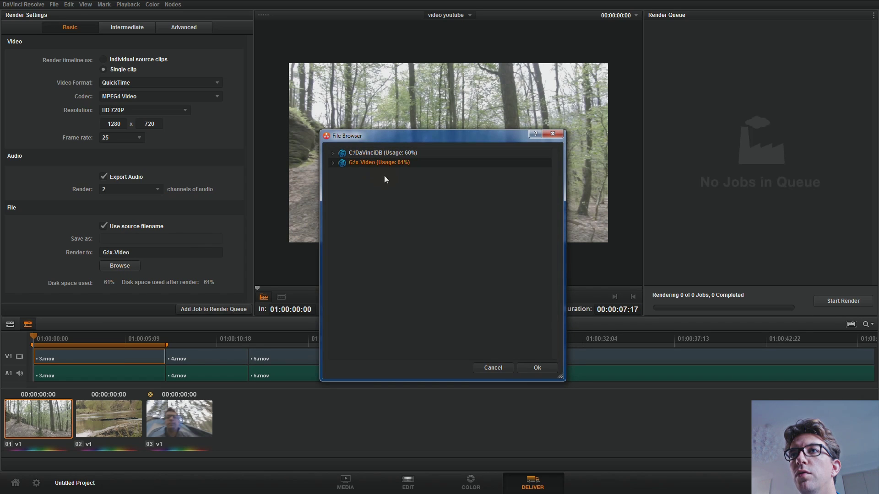
left_click(534, 367)
Add three jobs to the render queue, one each with the first, second and third clip selected
left_click(204, 309)
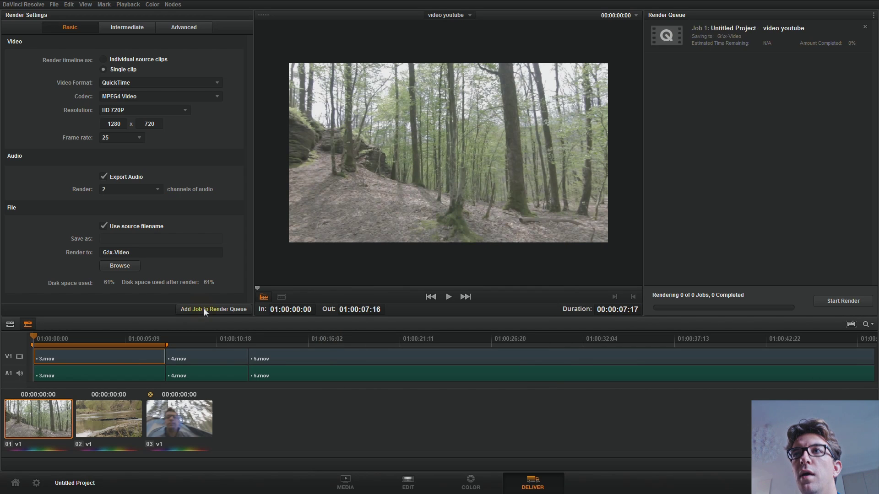
left_click(115, 417)
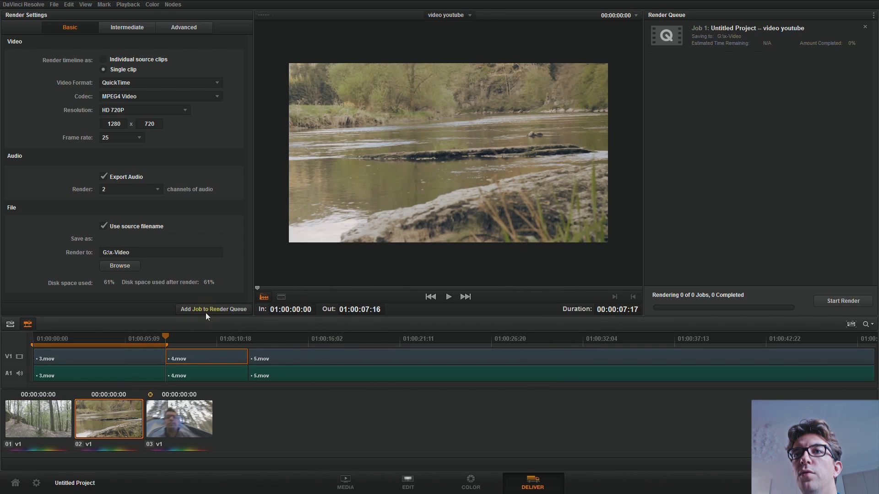
left_click(207, 309)
left_click(183, 417)
left_click(218, 312)
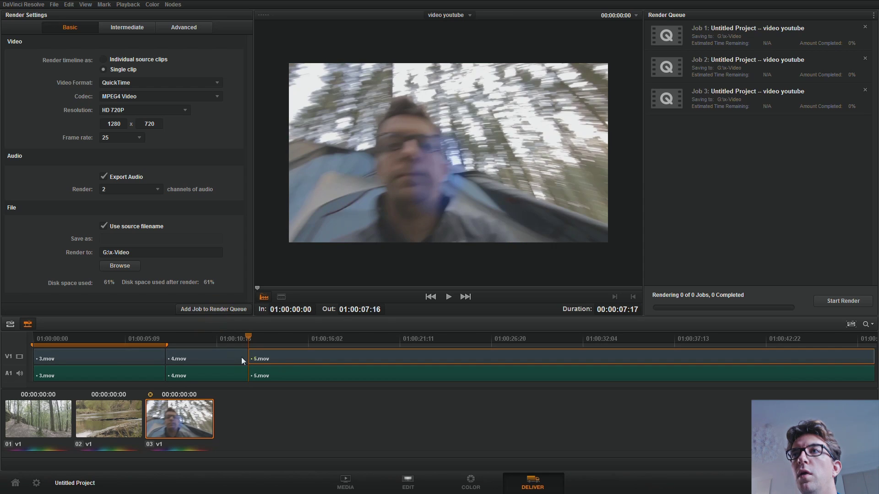